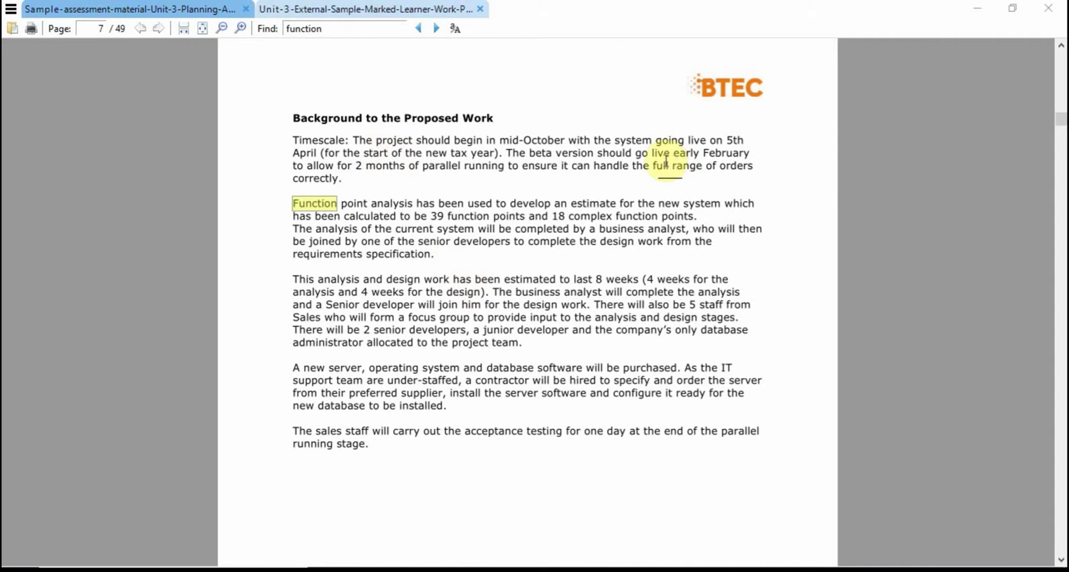
Mark the 5th April go-live and early February beta dates in the PDF brief and switch to Microsoft Project
left_click_drag(612, 139, 500, 156)
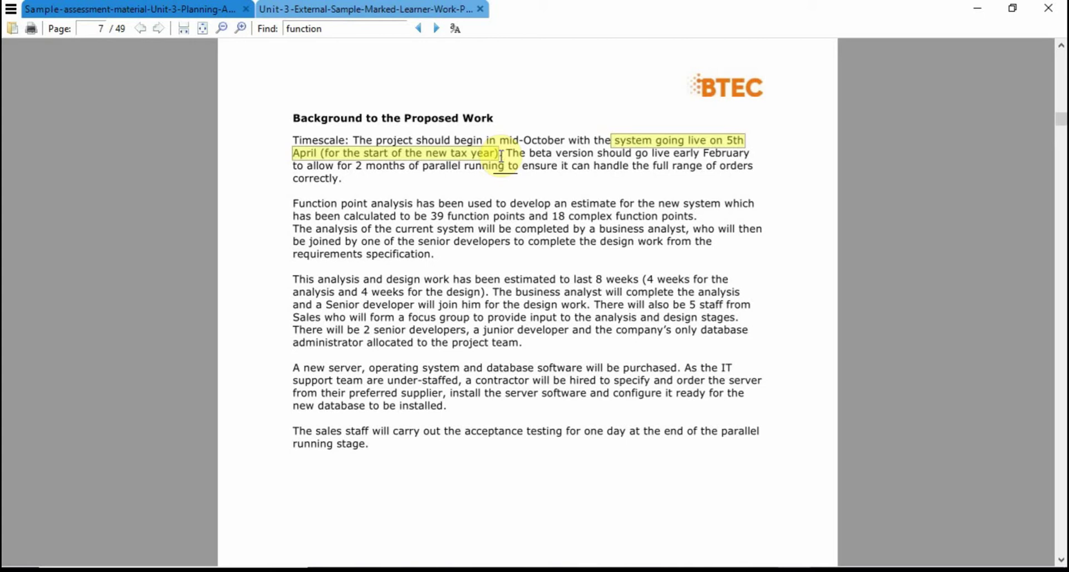
left_click_drag(505, 154, 749, 151)
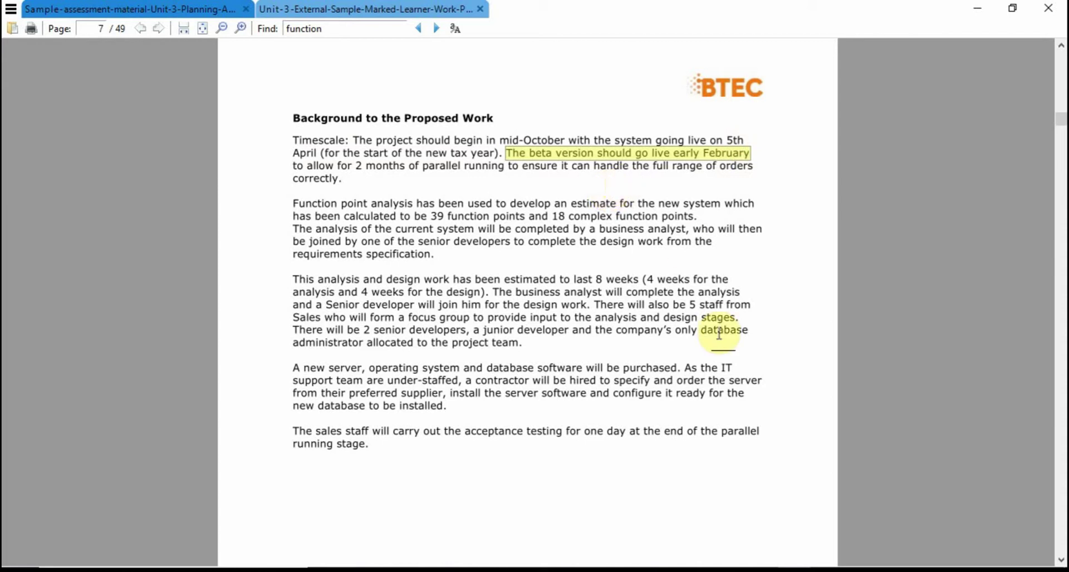
left_click(819, 373)
key("alt+Tab")
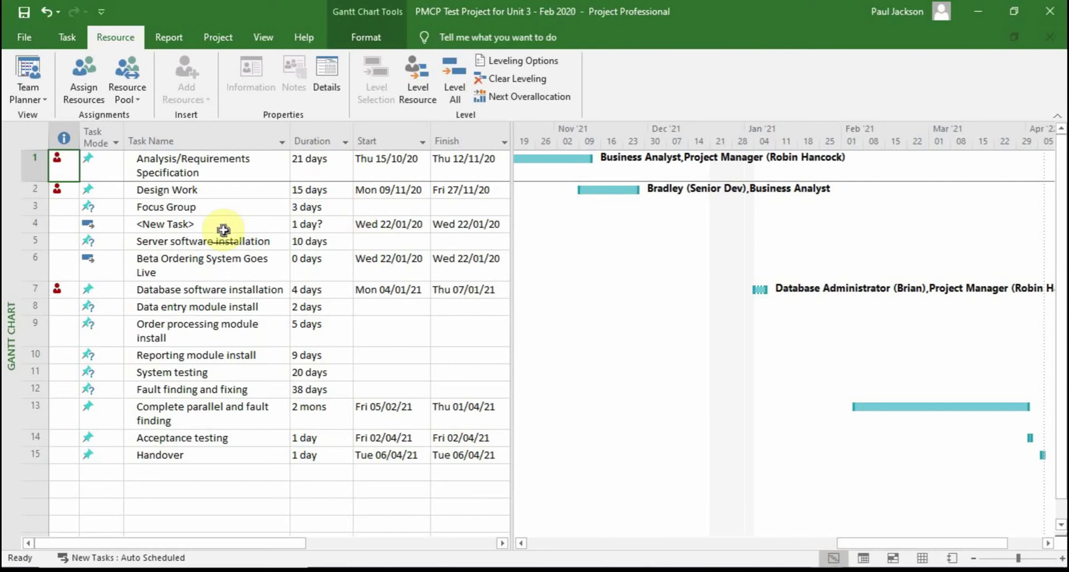
left_click(25, 100)
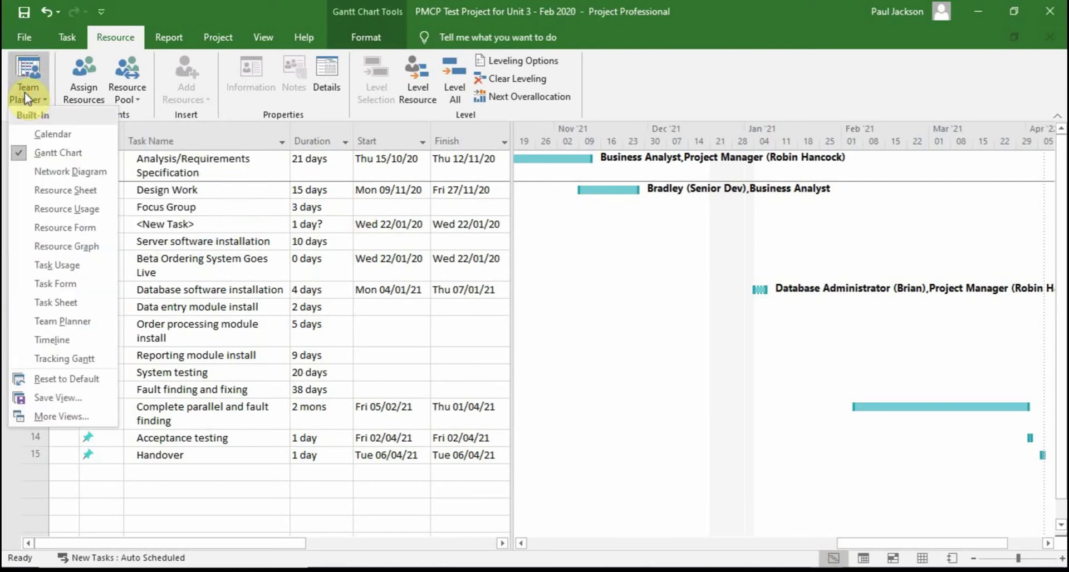
left_click(51, 160)
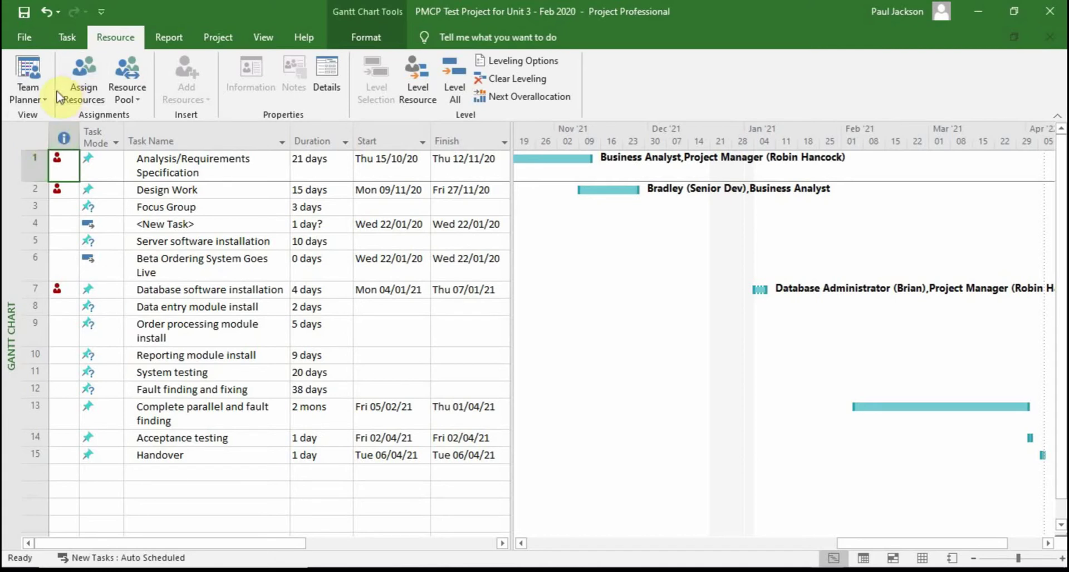
left_click(40, 102)
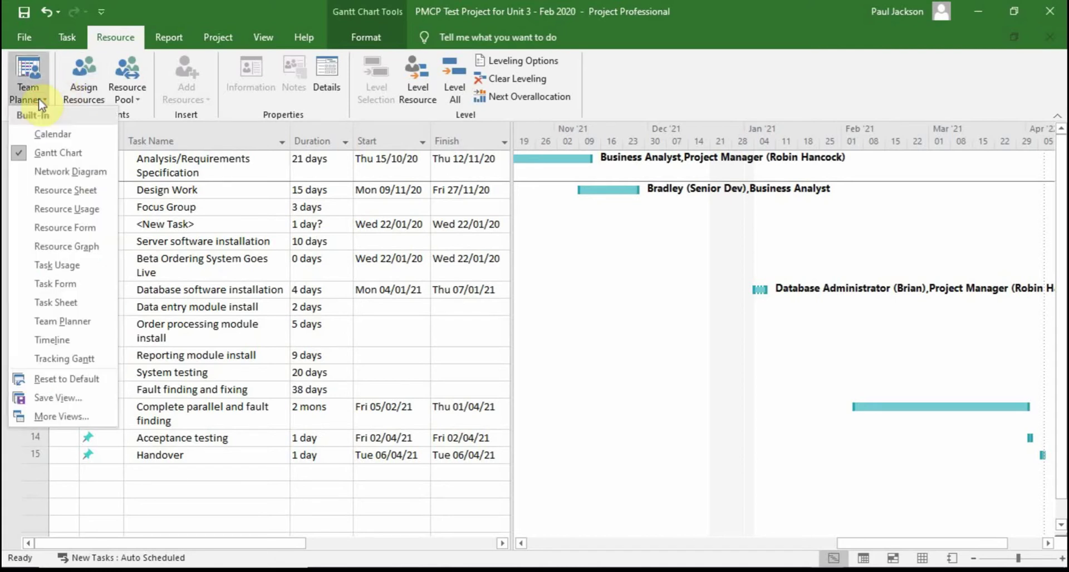
left_click(554, 276)
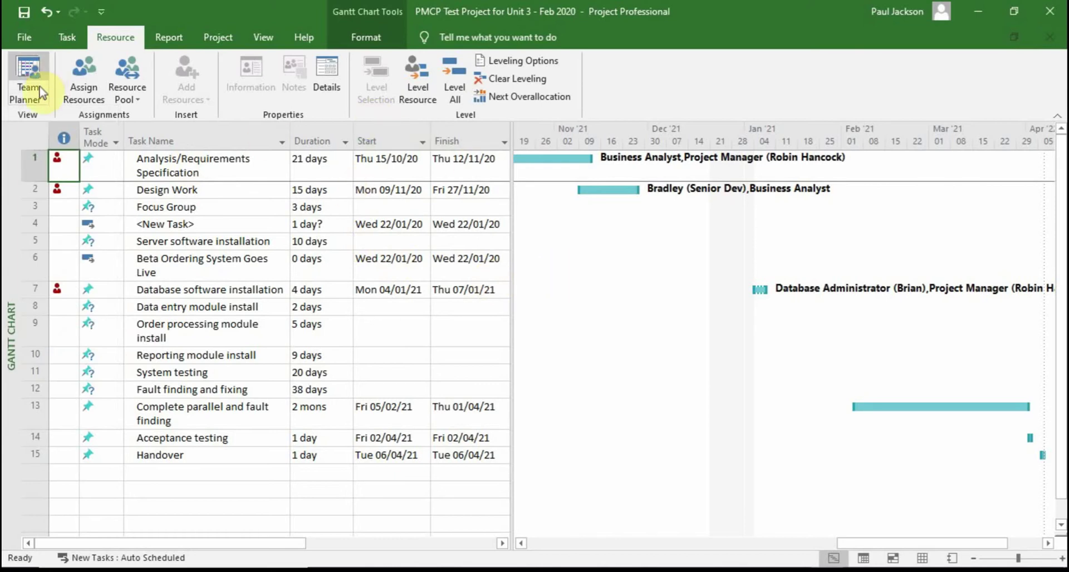
left_click(32, 101)
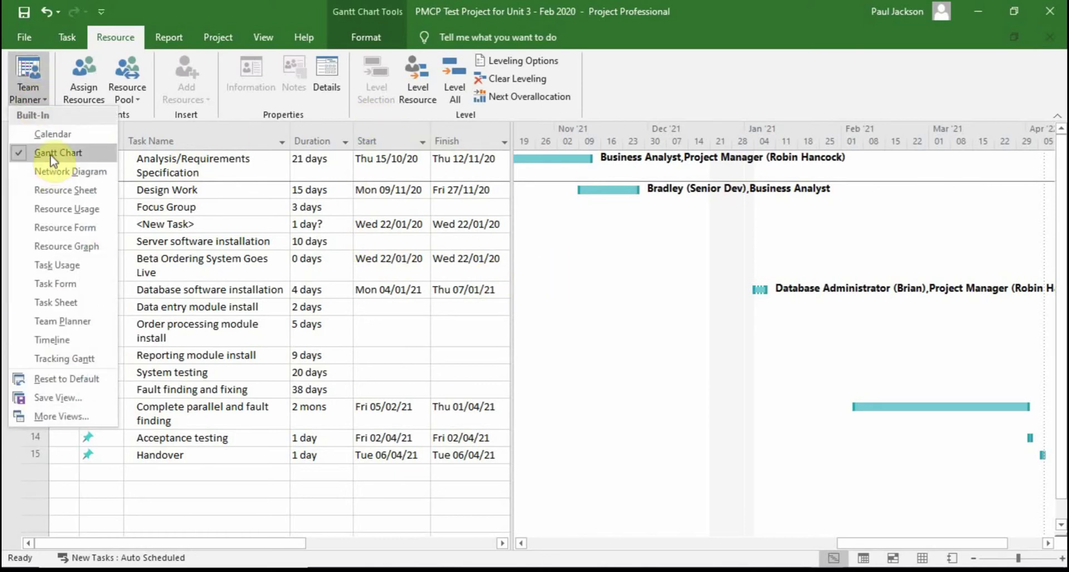
left_click(521, 259)
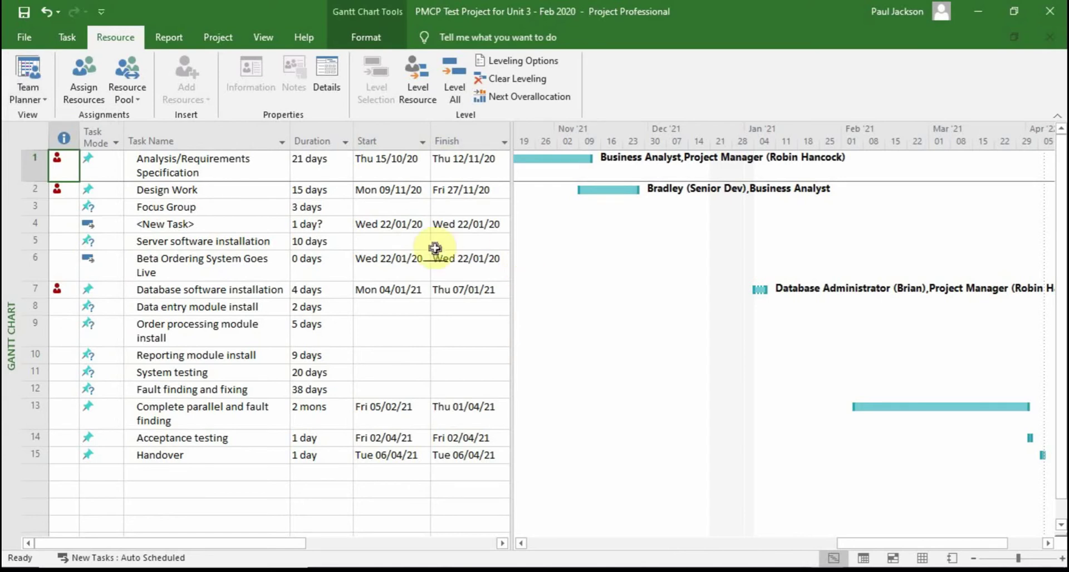
Insert a milestone above the first task and name it "Beta Version of System Goes Live early Feb"
left_click(209, 42)
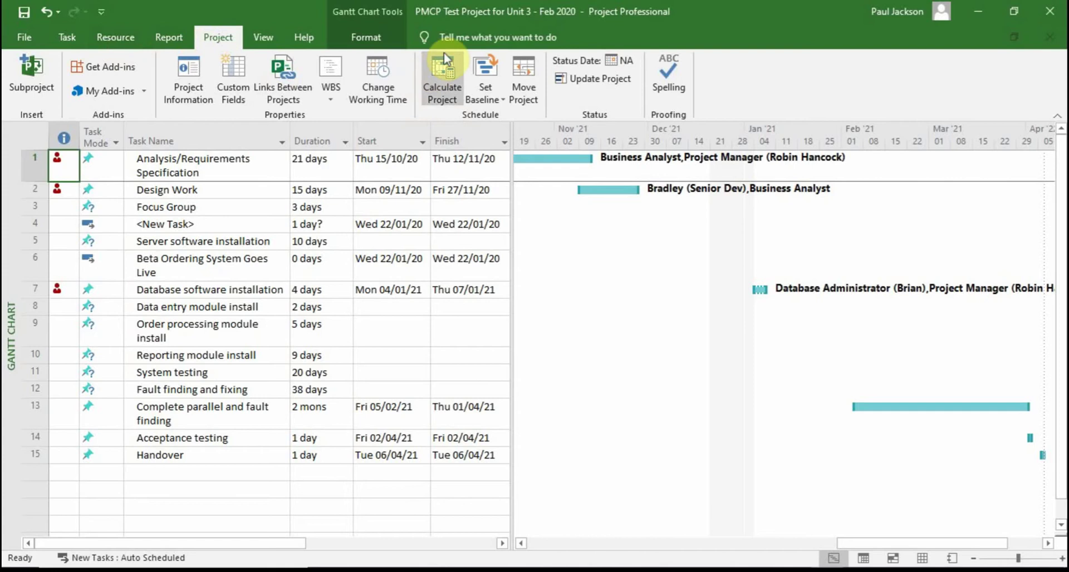
left_click(462, 38)
type("milestone")
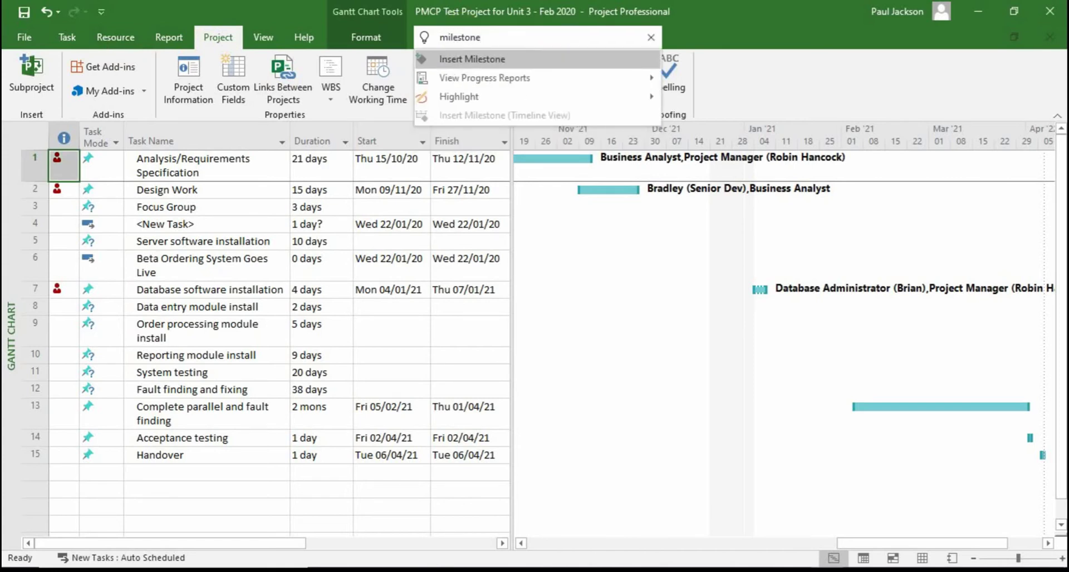
left_click(465, 59)
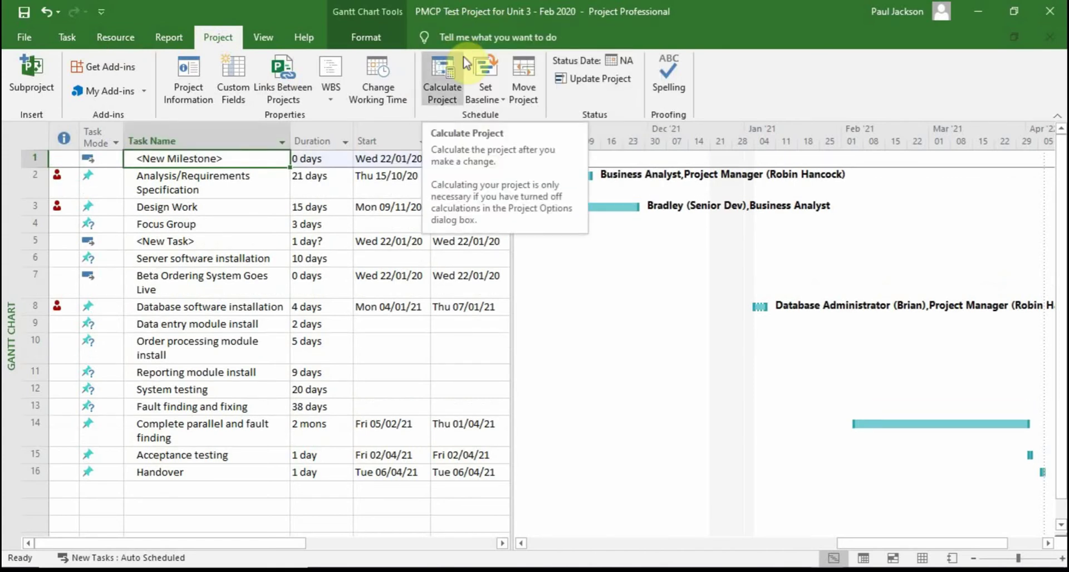
double_click(239, 163)
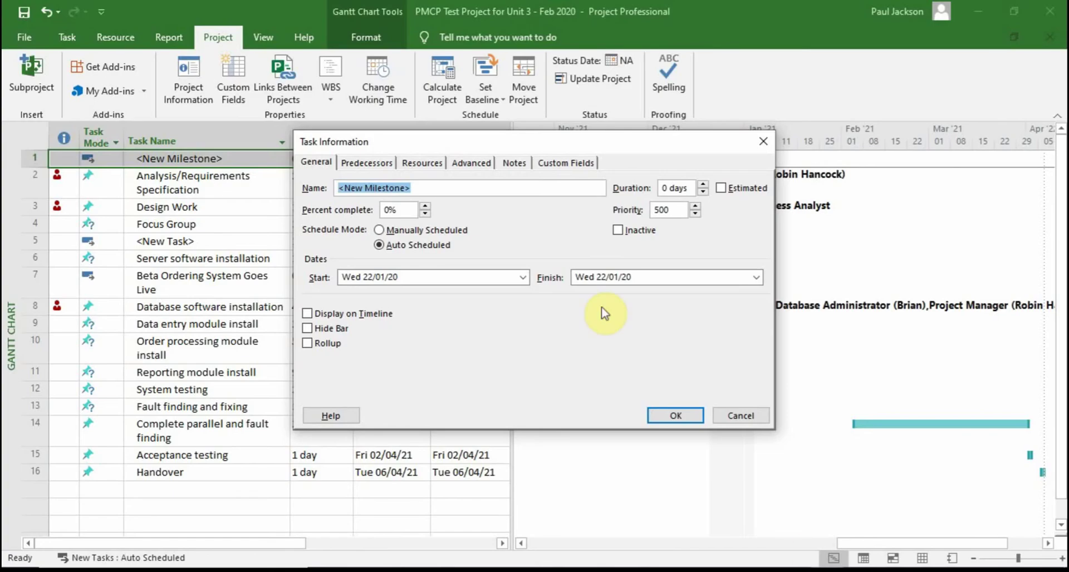
type("Beta ")
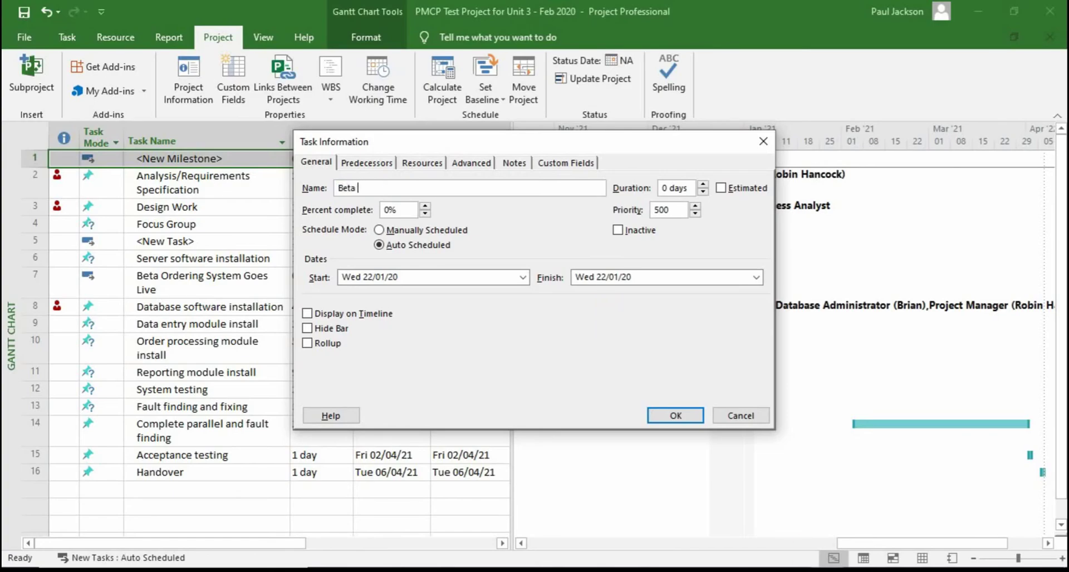
type("Version of System Goes")
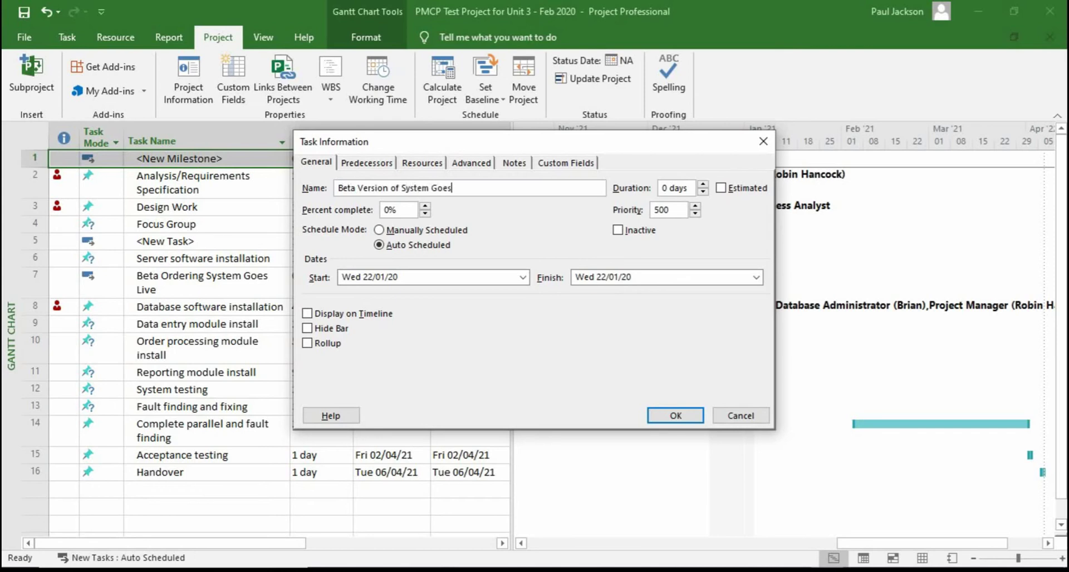
type(" Live early Feb")
Set the beta version milestone's start date to Friday 5 February 2021 and apply the task changes
left_click(524, 277)
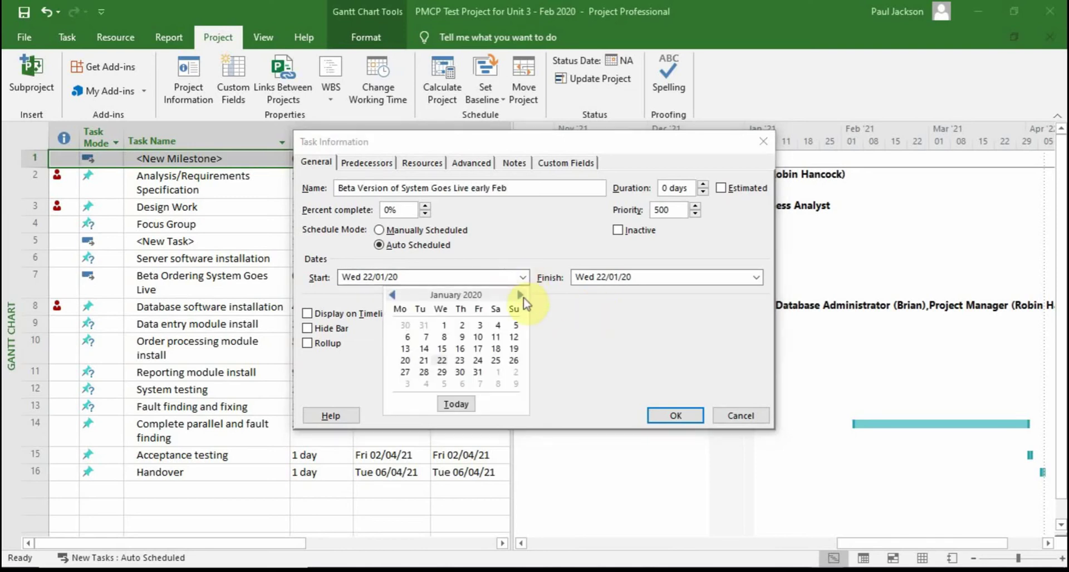
left_click(521, 296)
double_click(521, 295)
double_click(521, 295)
triple_click(521, 296)
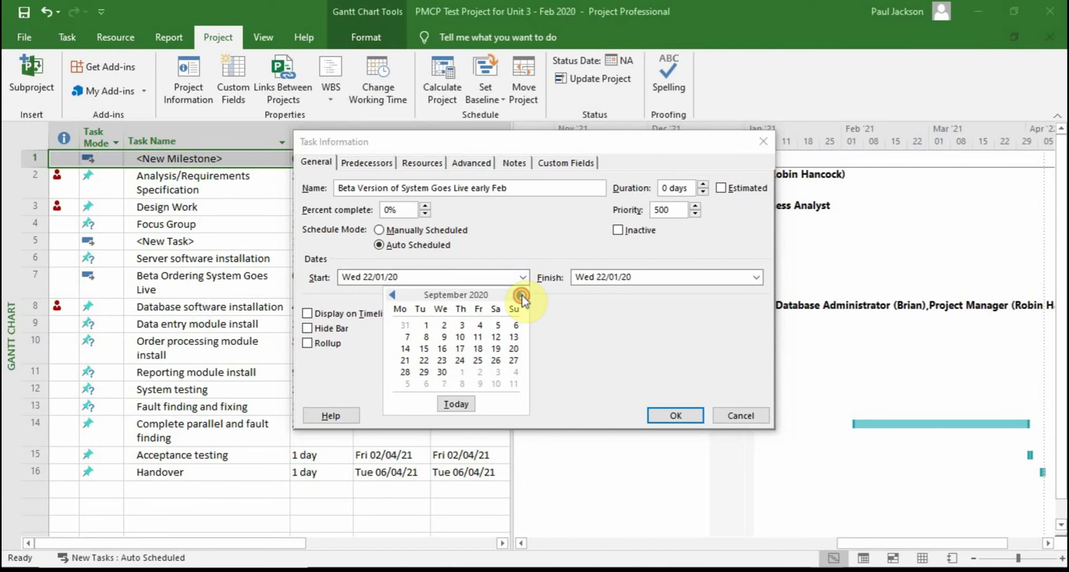
double_click(520, 295)
left_click(520, 295)
left_click(521, 295)
left_click(521, 295)
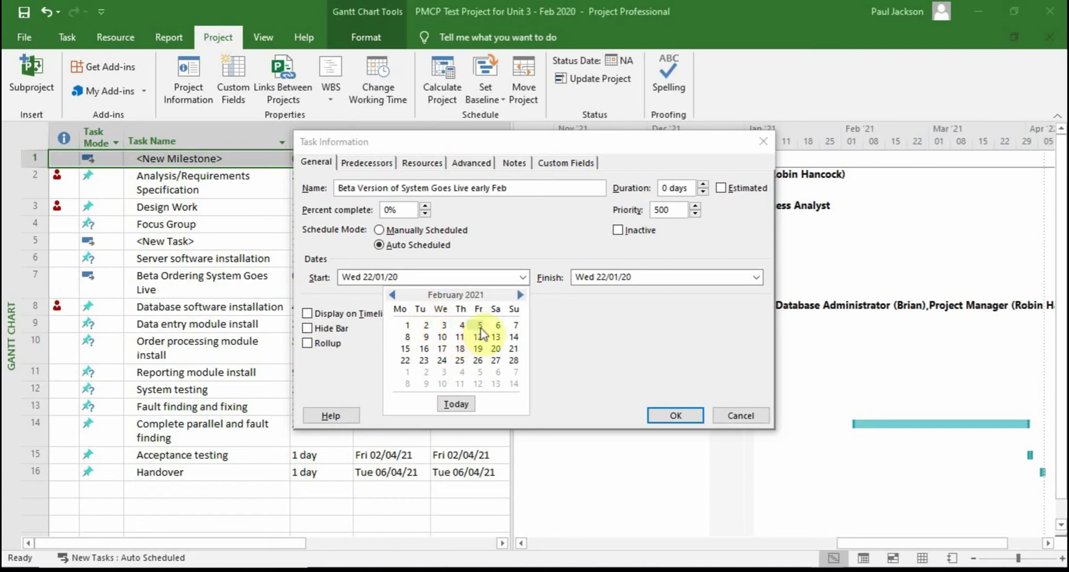
left_click(480, 330)
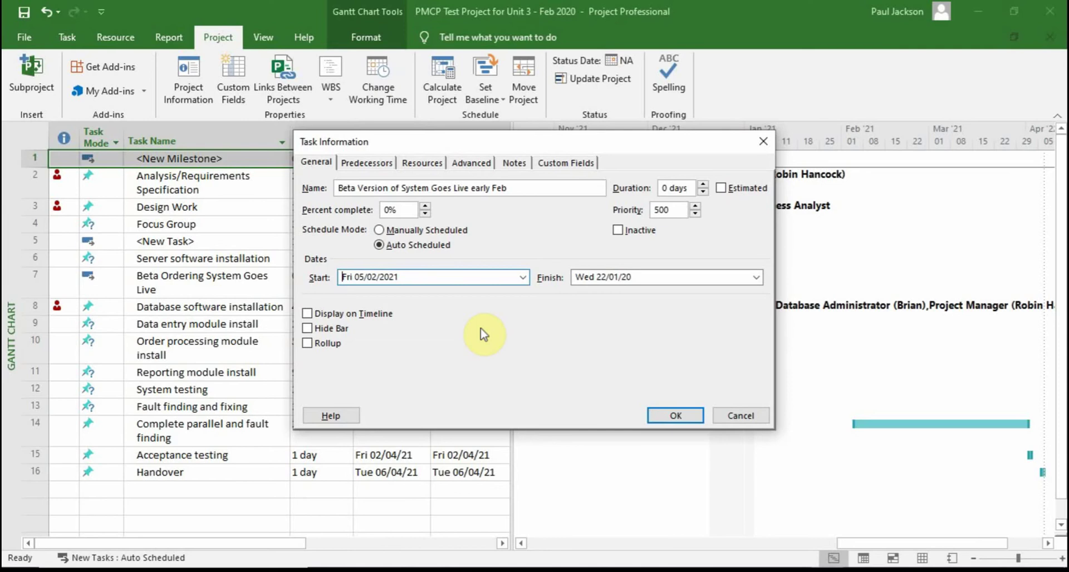
left_click(676, 415)
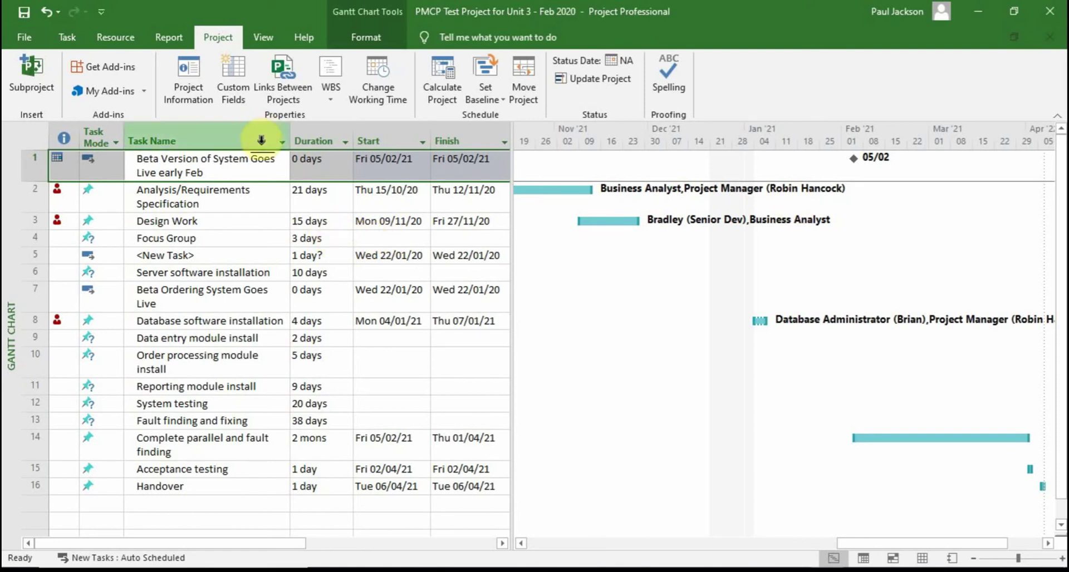
Insert another milestone at the start of the task list and rename it "END PROJECT"
left_click(432, 36)
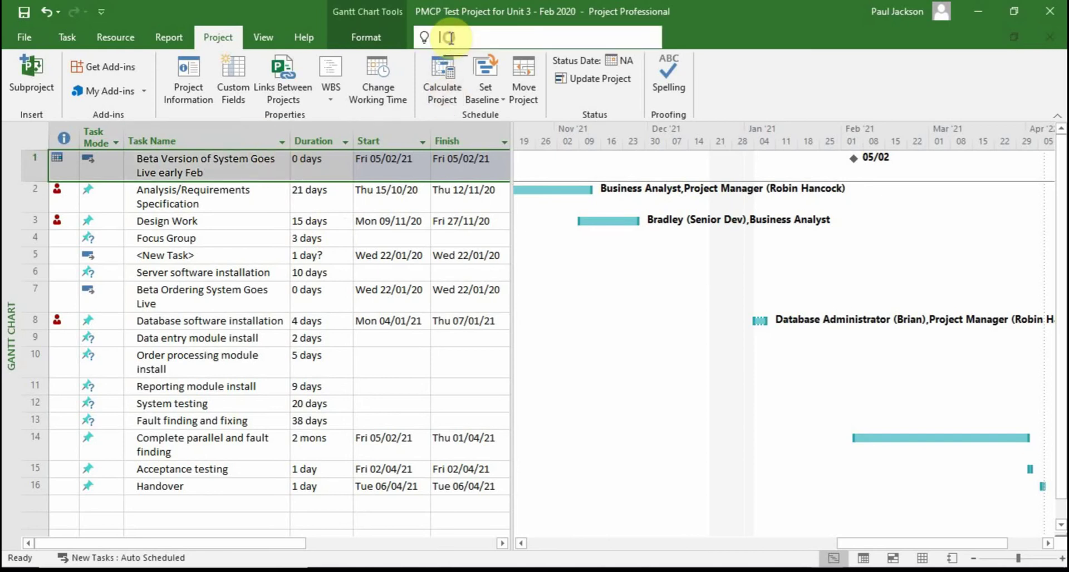
type("mil")
left_click(454, 59)
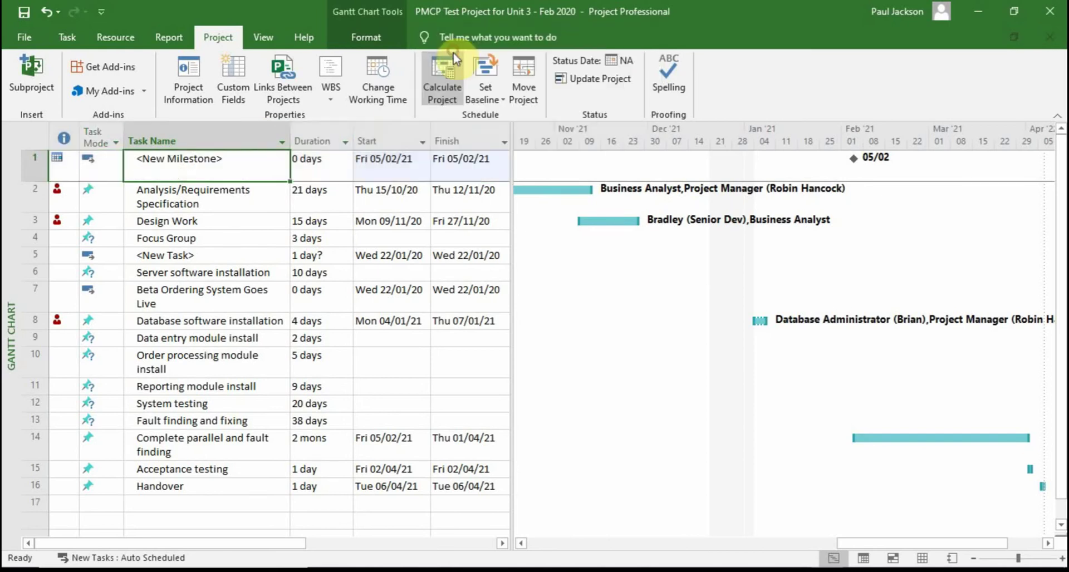
left_click(253, 163)
left_click_drag(239, 160, 92, 150)
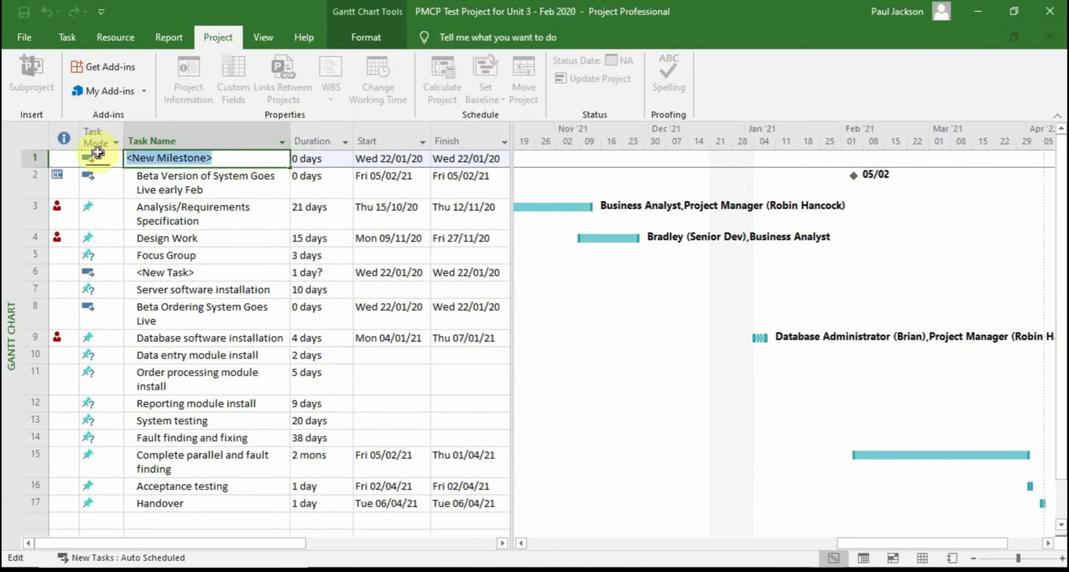
type("END PRO")
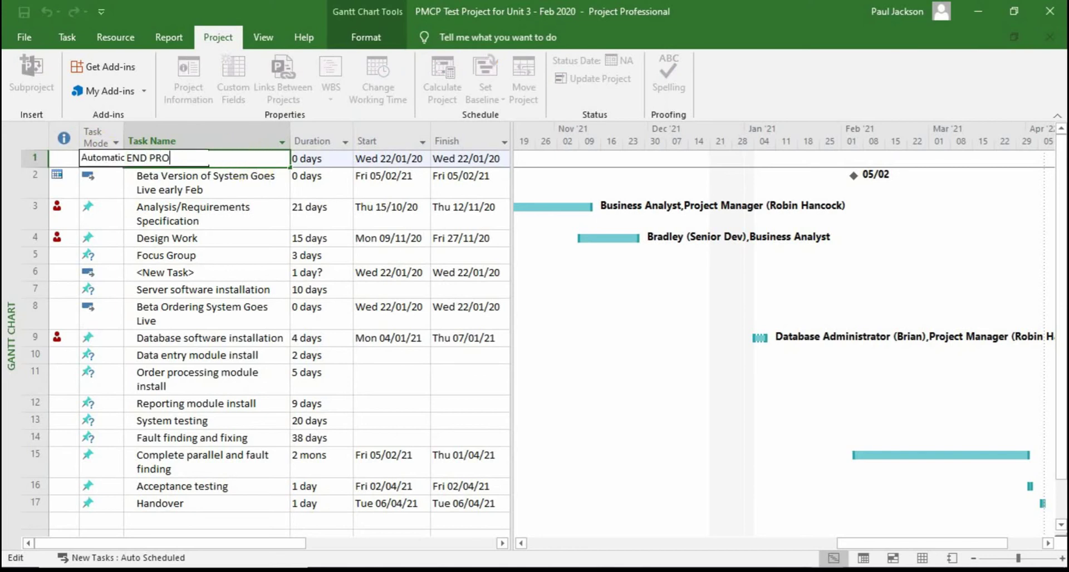
type("JECT")
left_click(240, 175)
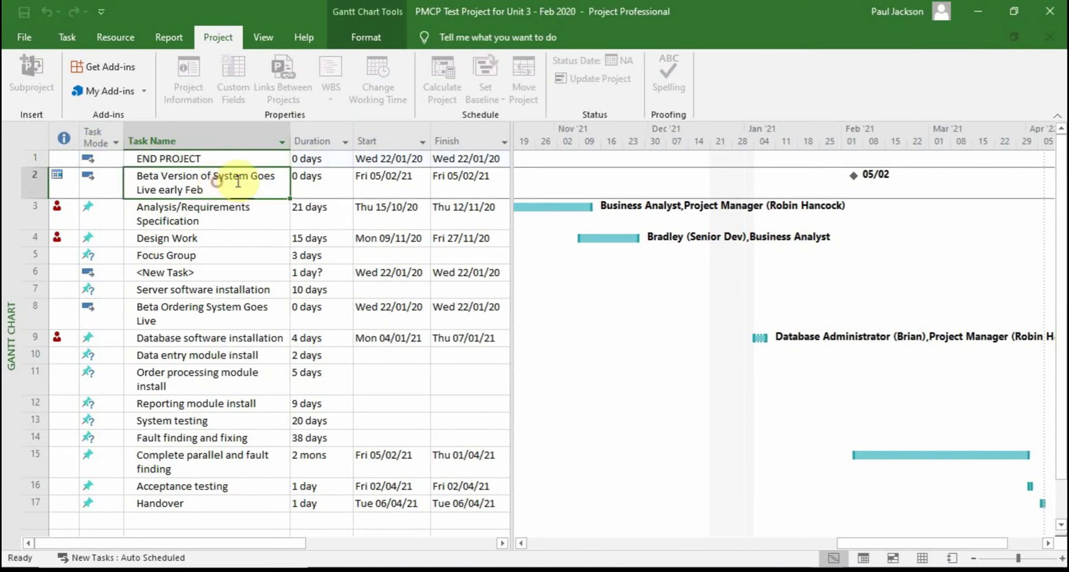
Pick 5 April 2021 as END PROJECT's start date and select the option linking it to follow Acceptance testing
left_click(309, 158)
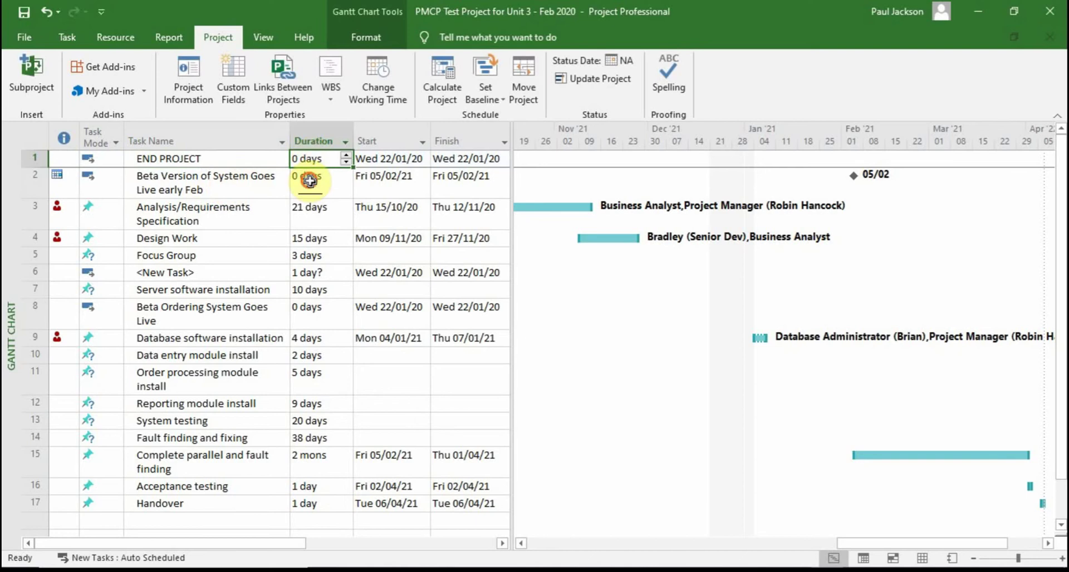
left_click(311, 177)
left_click(310, 159)
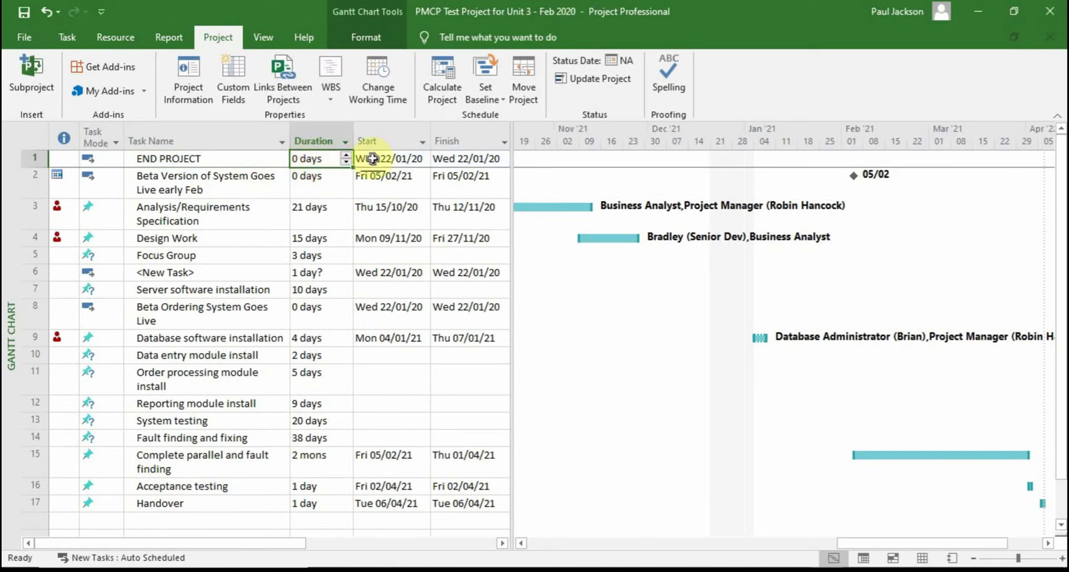
left_click(405, 159)
left_click(423, 159)
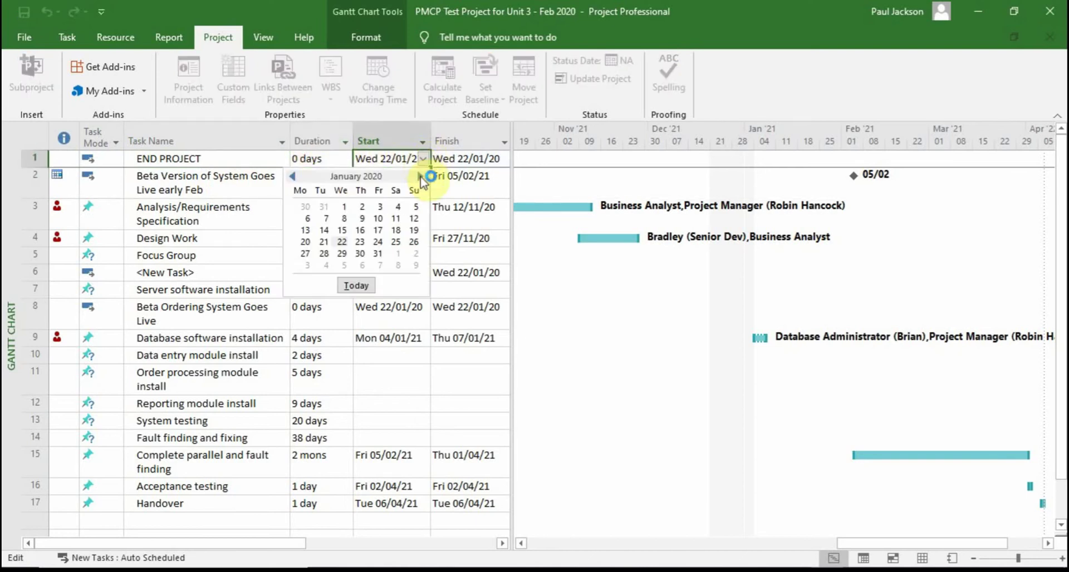
left_click(420, 176)
left_click(420, 177)
left_click(421, 176)
left_click(421, 177)
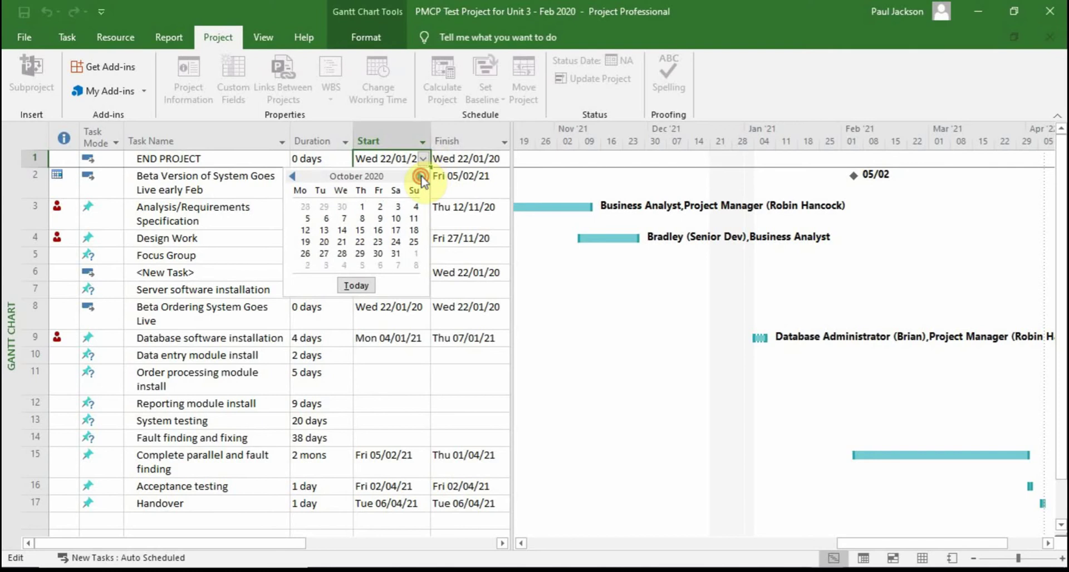
left_click(421, 176)
left_click(421, 176)
left_click(420, 177)
left_click(421, 176)
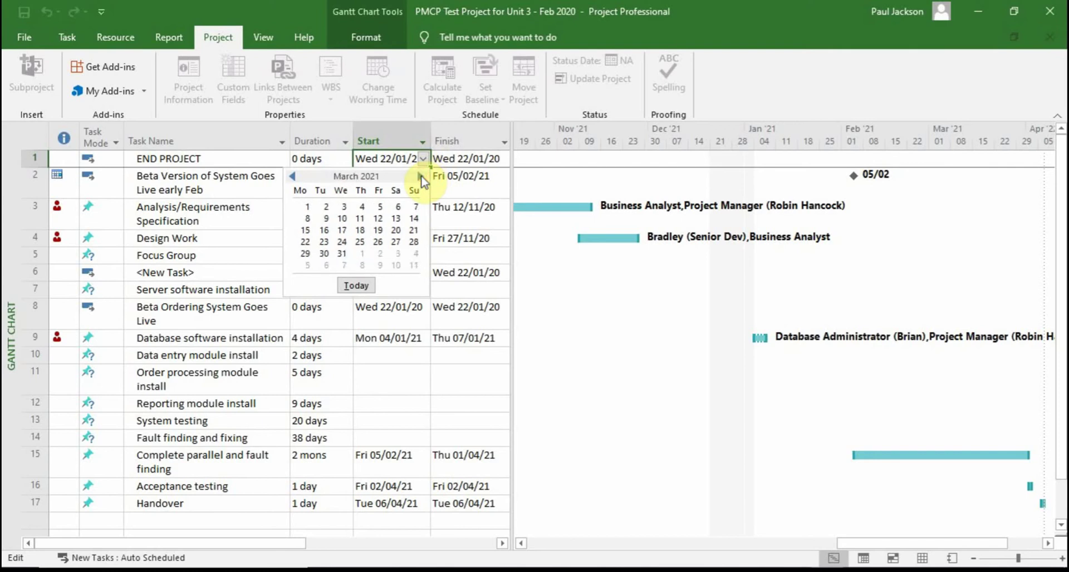
left_click(420, 177)
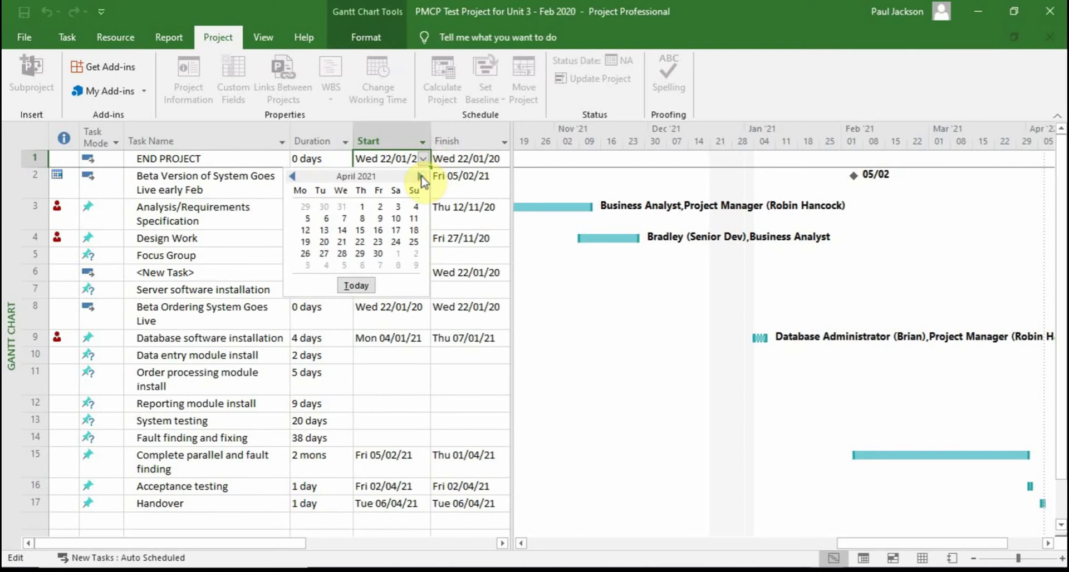
left_click(305, 225)
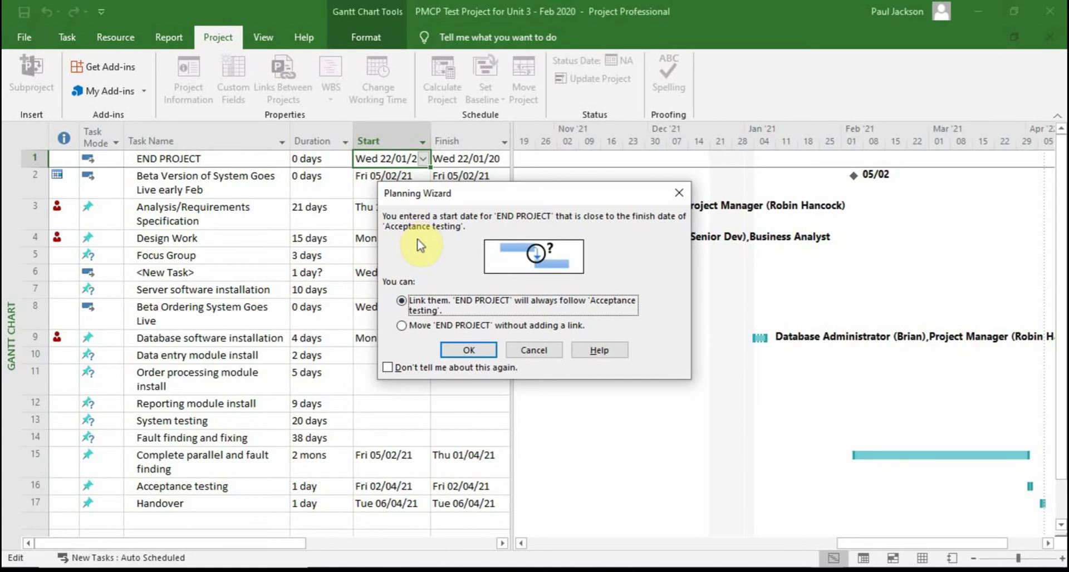
left_click(401, 325)
left_click(401, 301)
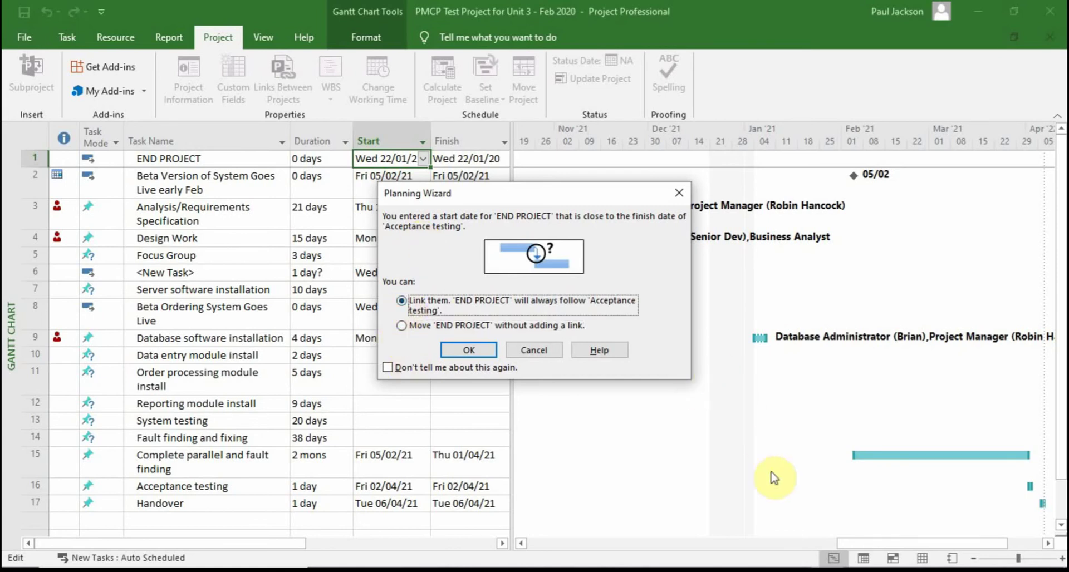
Switch to the PDF brief and review the Background to the Proposed Work section
key("alt+Tab")
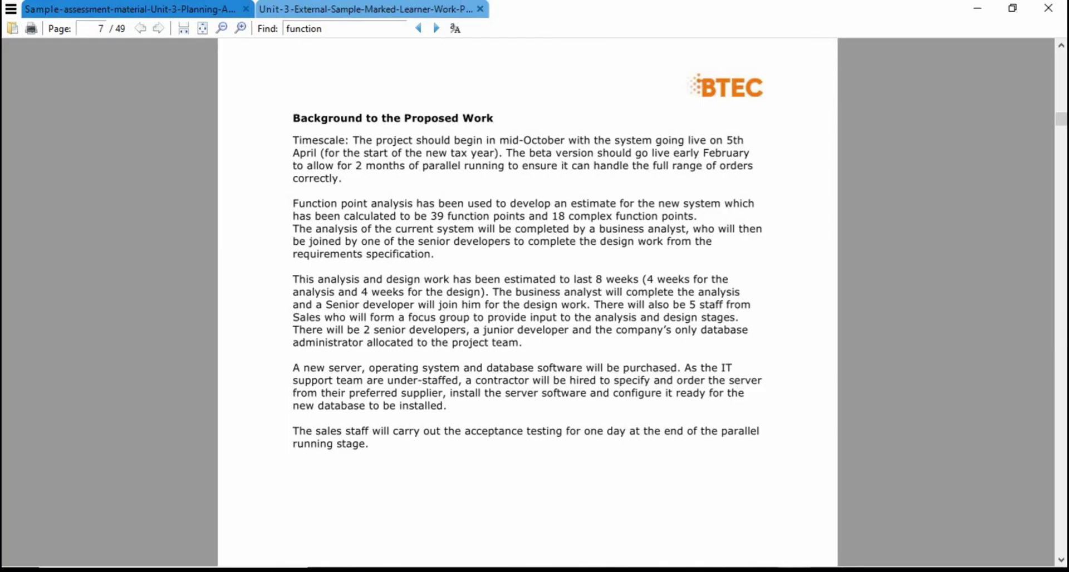
left_click(742, 409)
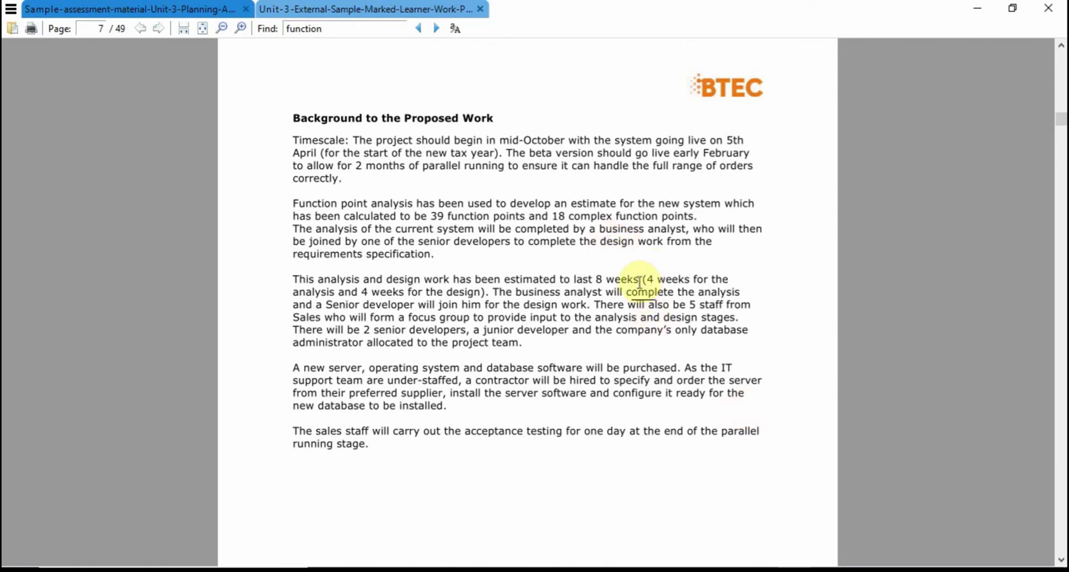
Review the rest of the brief's background section and highlight the sentence about sales staff carrying out acceptance testing
scroll(640, 281, "down", 10)
scroll(635, 284, "up", 1)
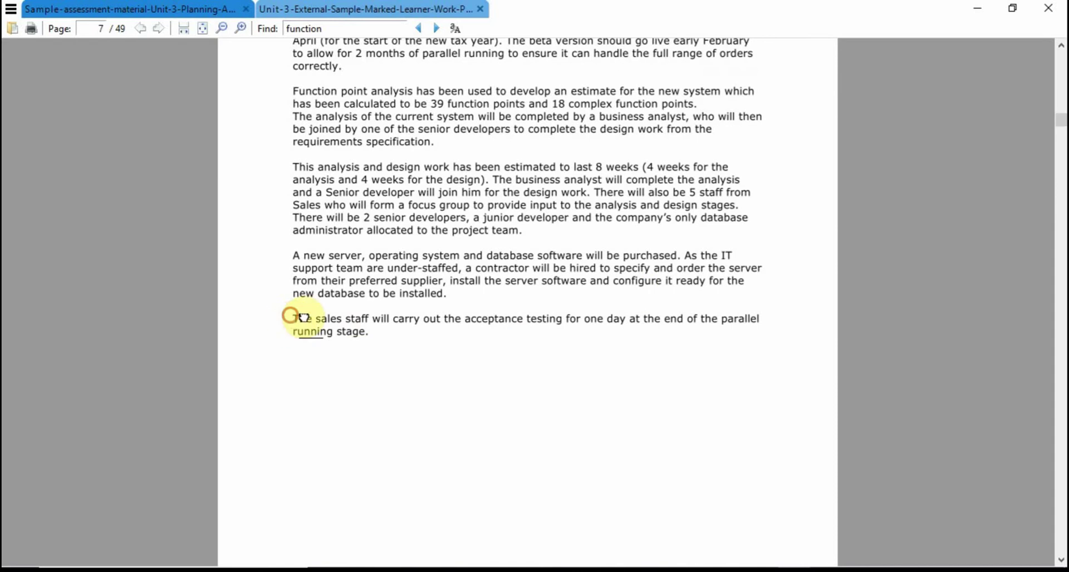
scroll(294, 315, "up", 2)
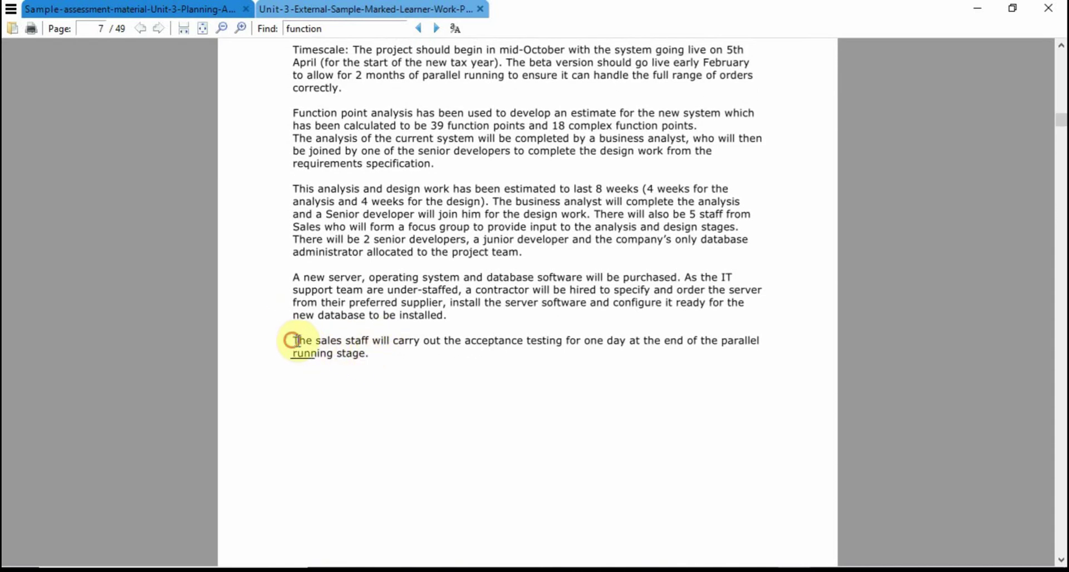
left_click_drag(293, 341, 372, 354)
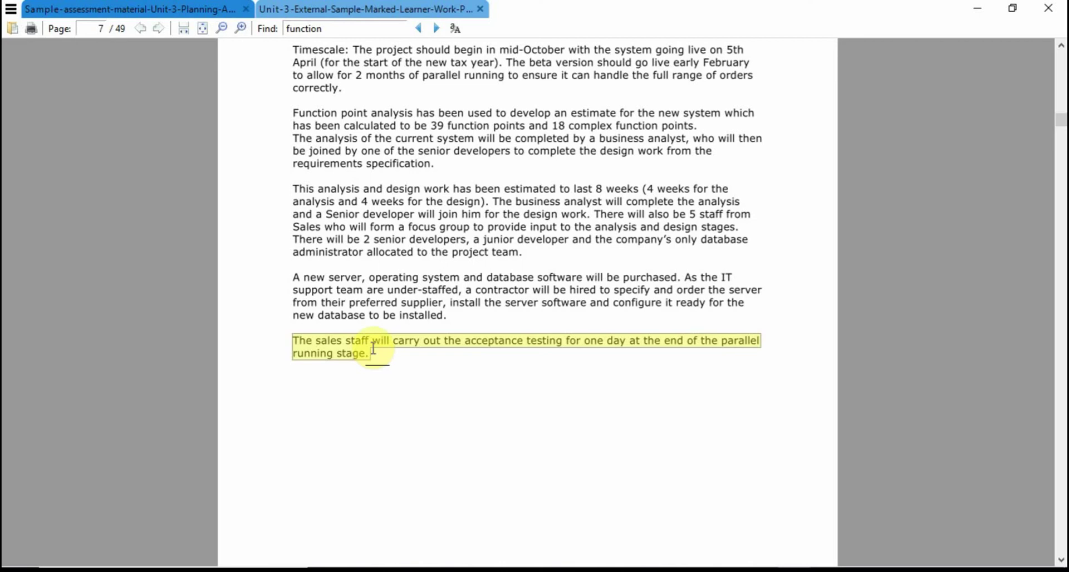
Return to Microsoft Project and confirm the link that makes END PROJECT follow Acceptance testing
left_click(807, 567)
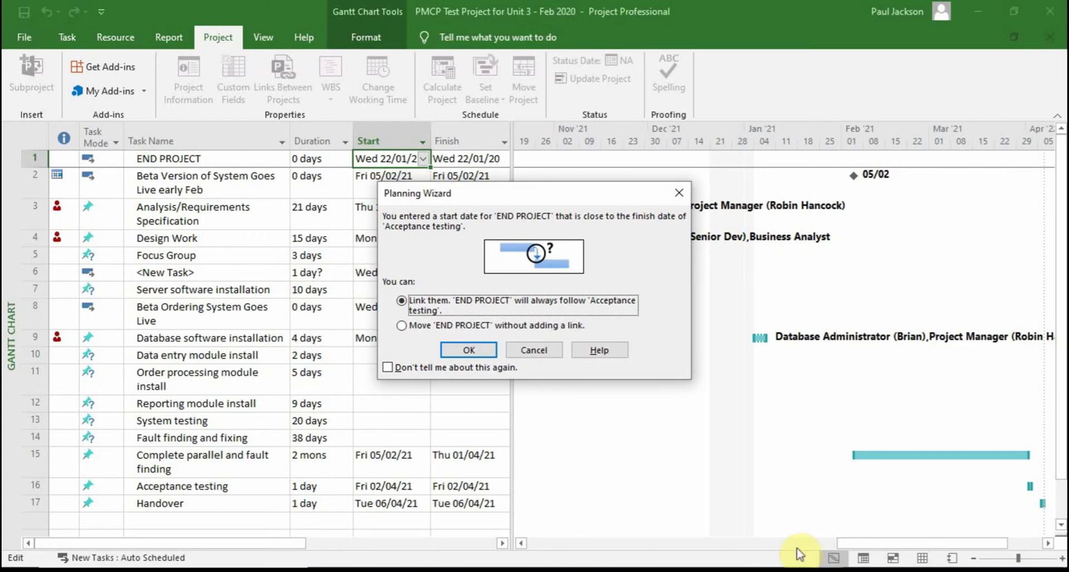
left_click(469, 351)
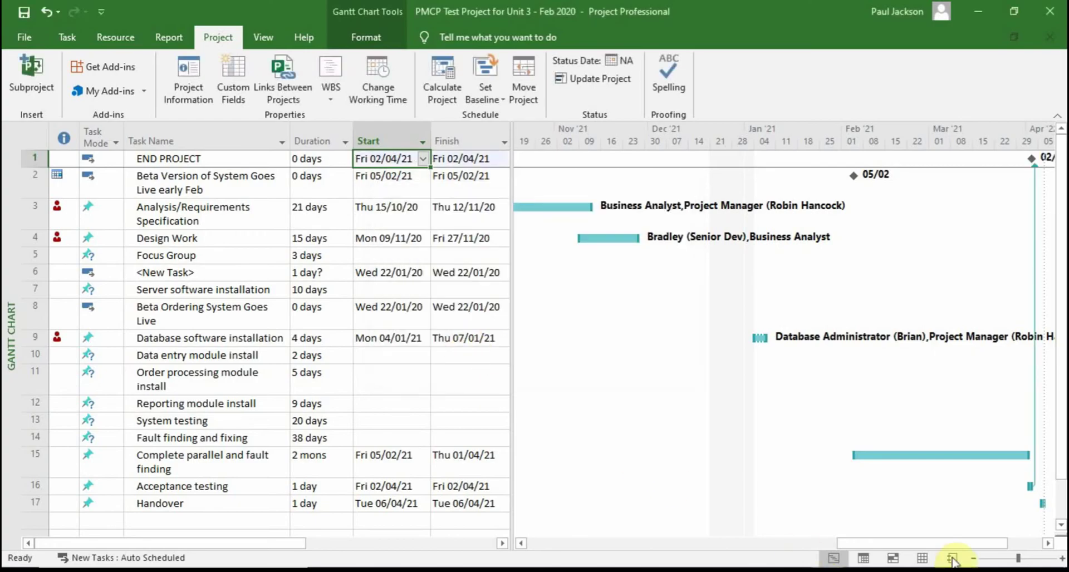
left_click_drag(909, 547, 946, 547)
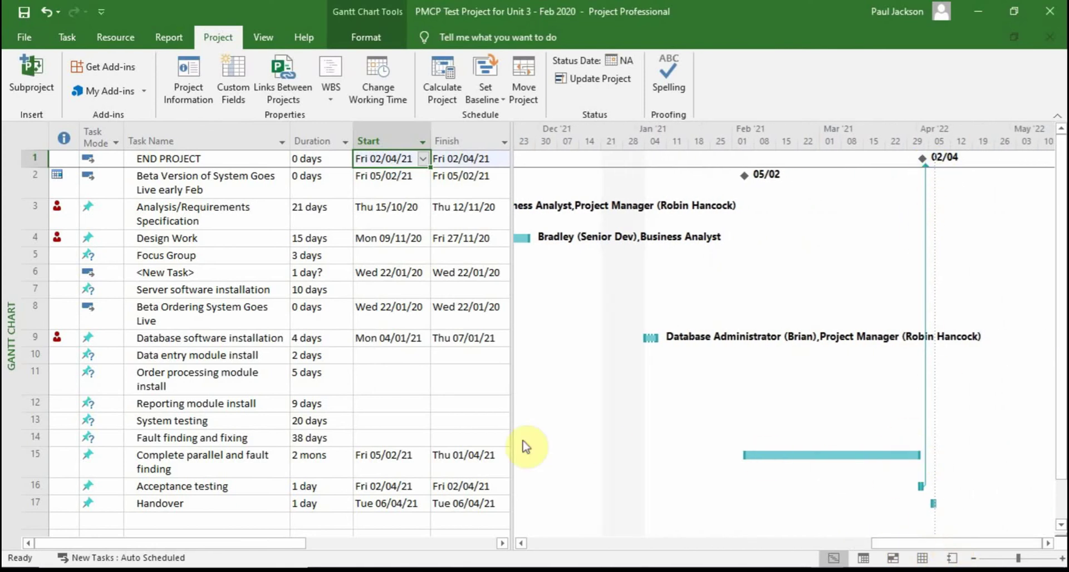
Try a finish date of 8 April 2021 for Acceptance testing, and set it back to 2 April 2021
left_click(499, 488)
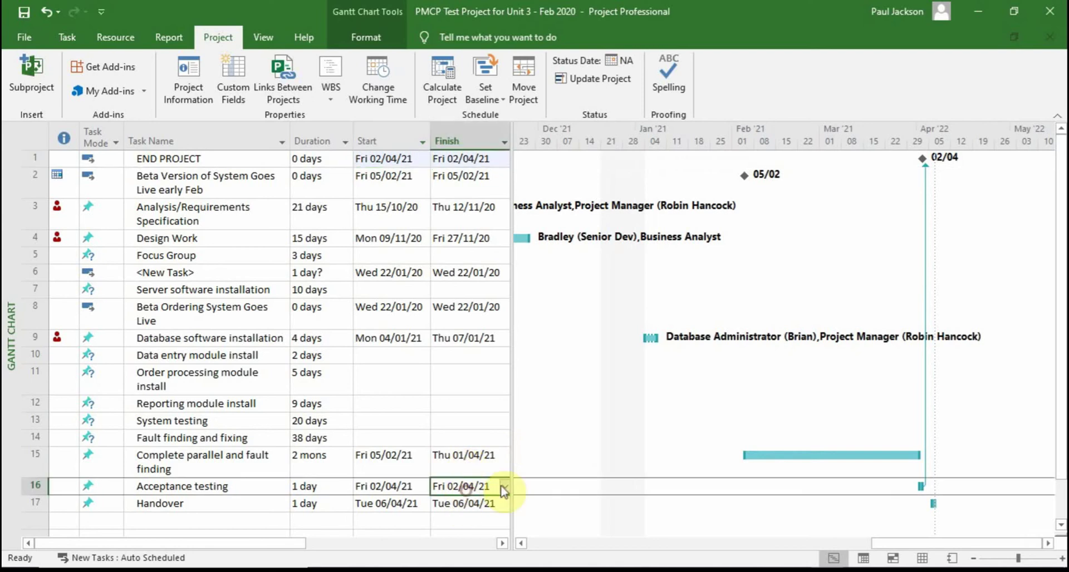
left_click(503, 488)
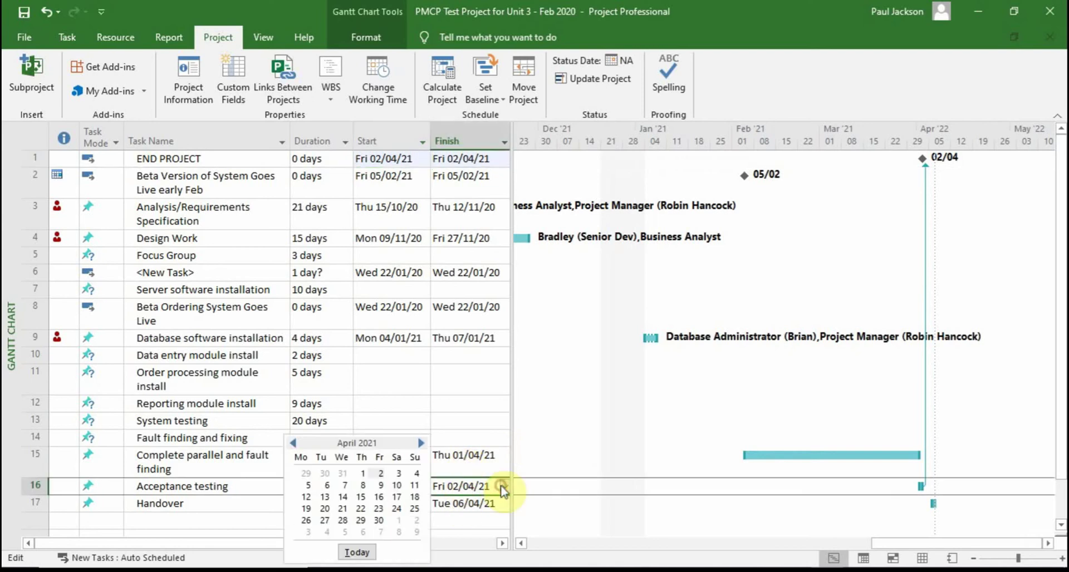
left_click(362, 488)
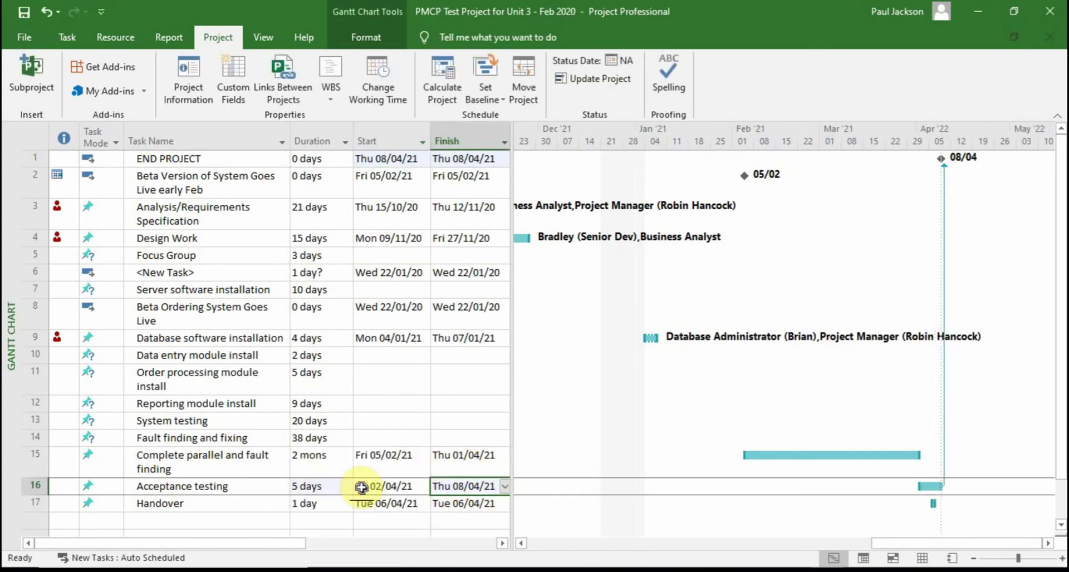
left_click(504, 488)
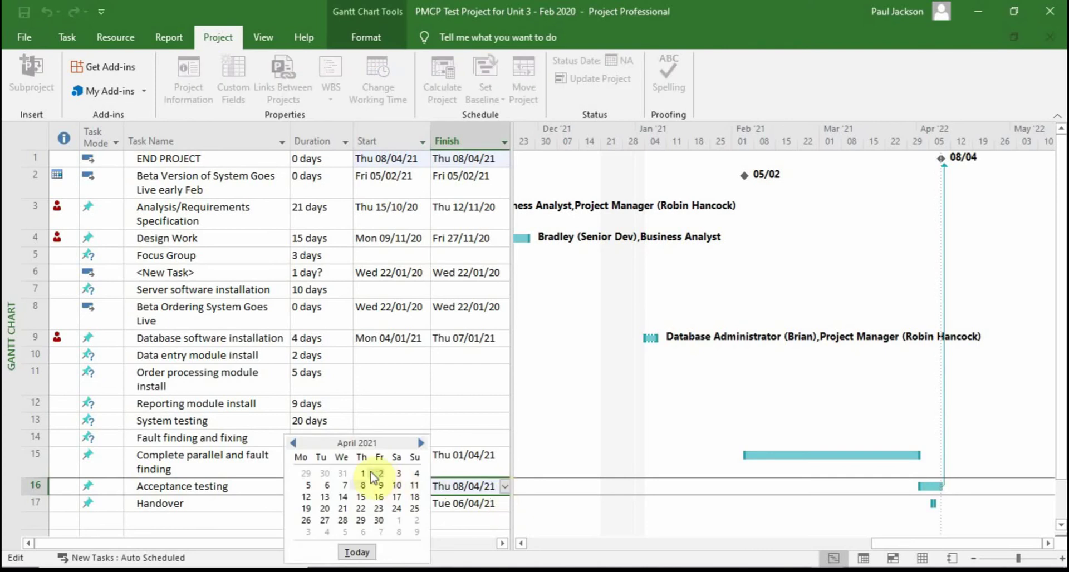
left_click(380, 473)
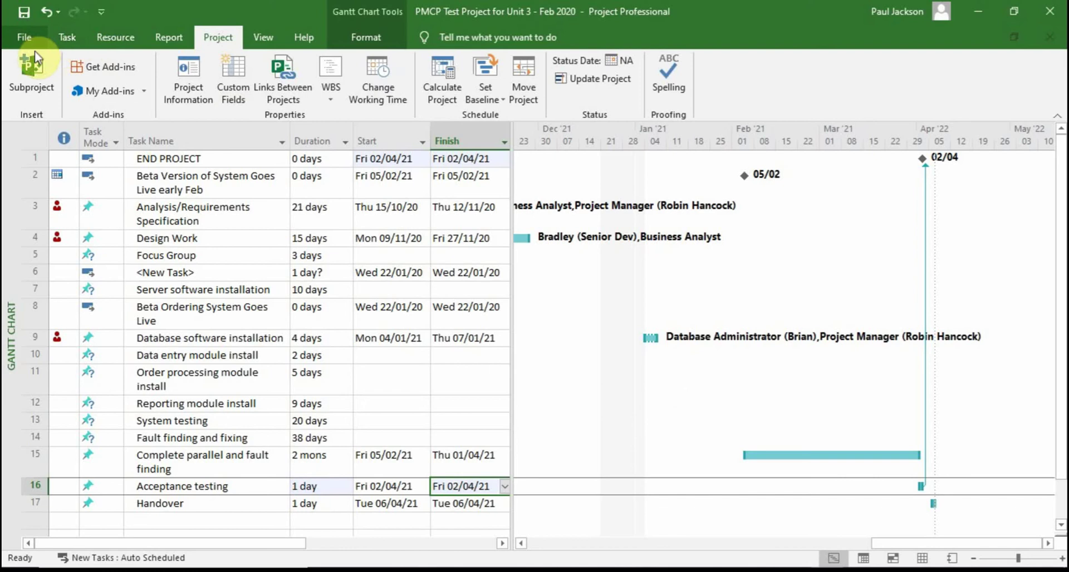
Switch from the Gantt Chart to the Resource Sheet view
left_click(76, 44)
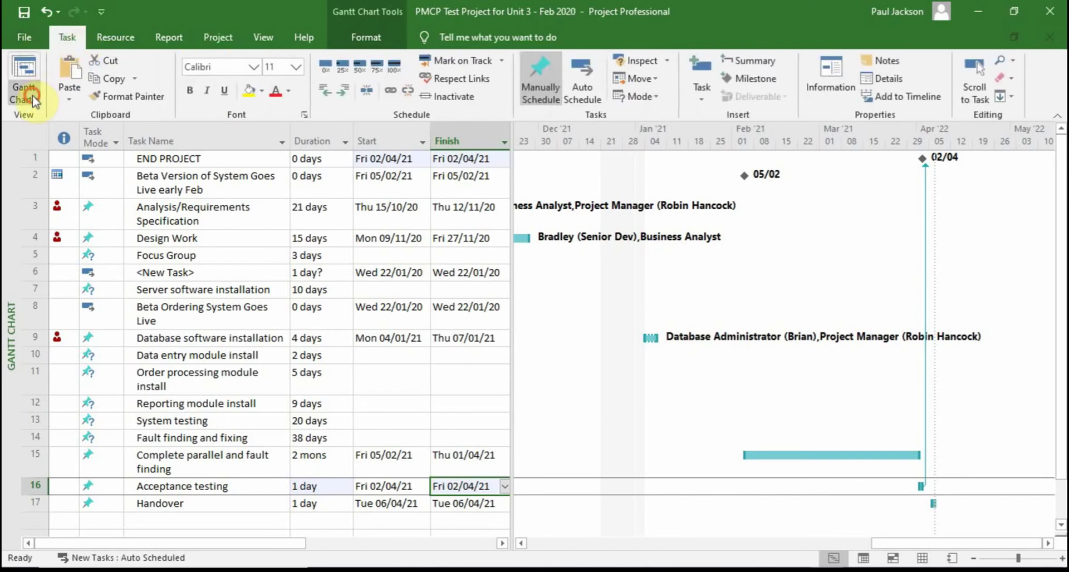
left_click(25, 89)
left_click(46, 156)
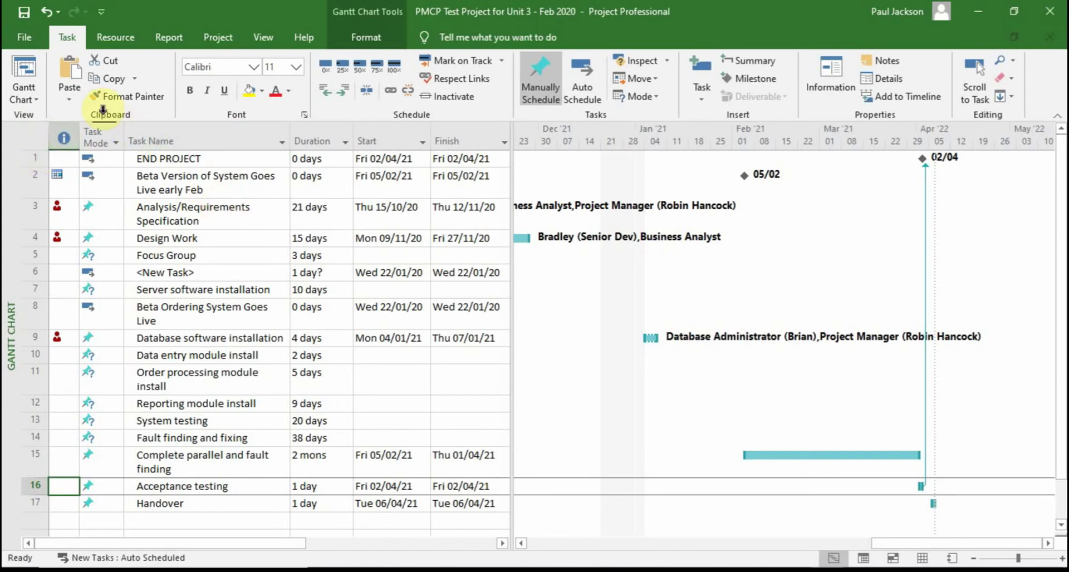
left_click(23, 95)
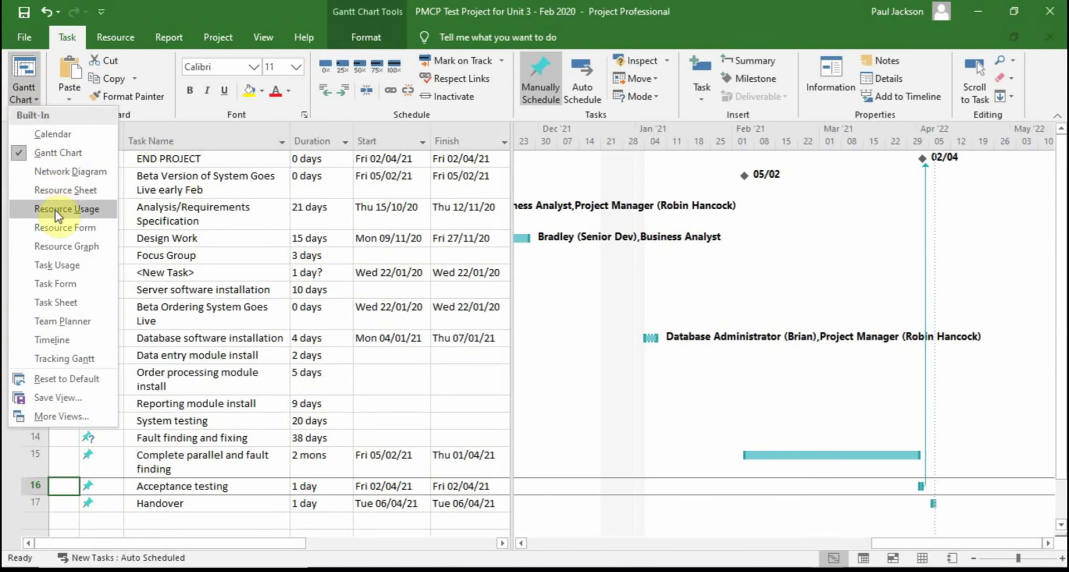
left_click(57, 190)
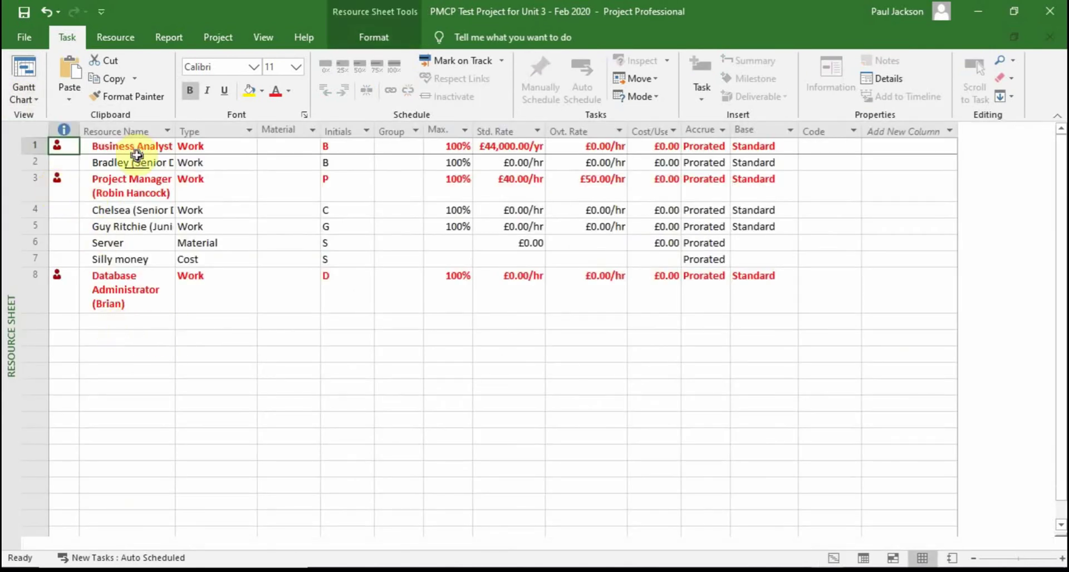
Add a material resource named "New Server" in the first empty row below the Database Administrator
left_click(52, 325)
left_click(116, 325)
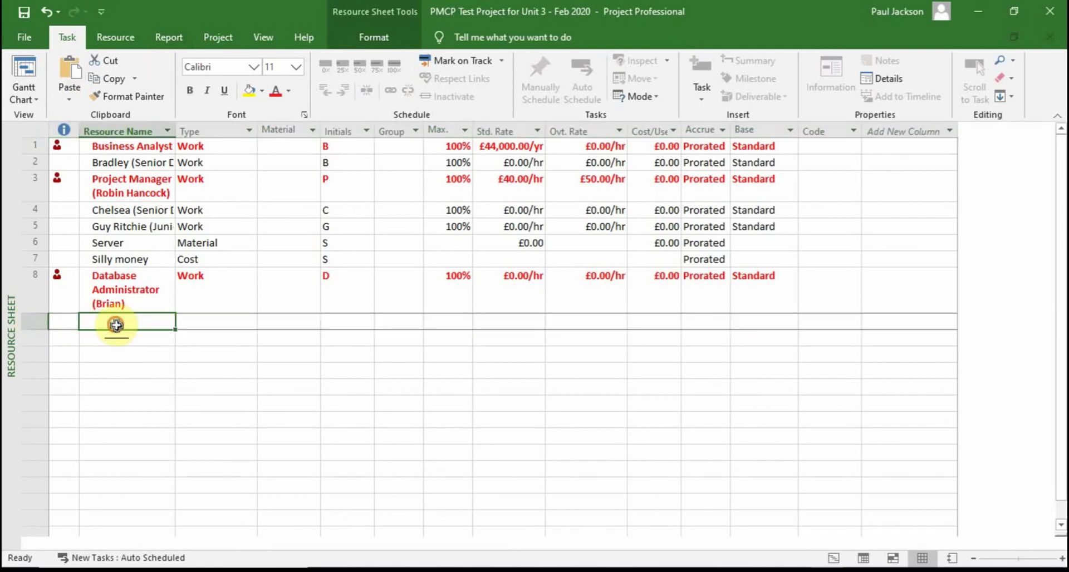
left_click(118, 36)
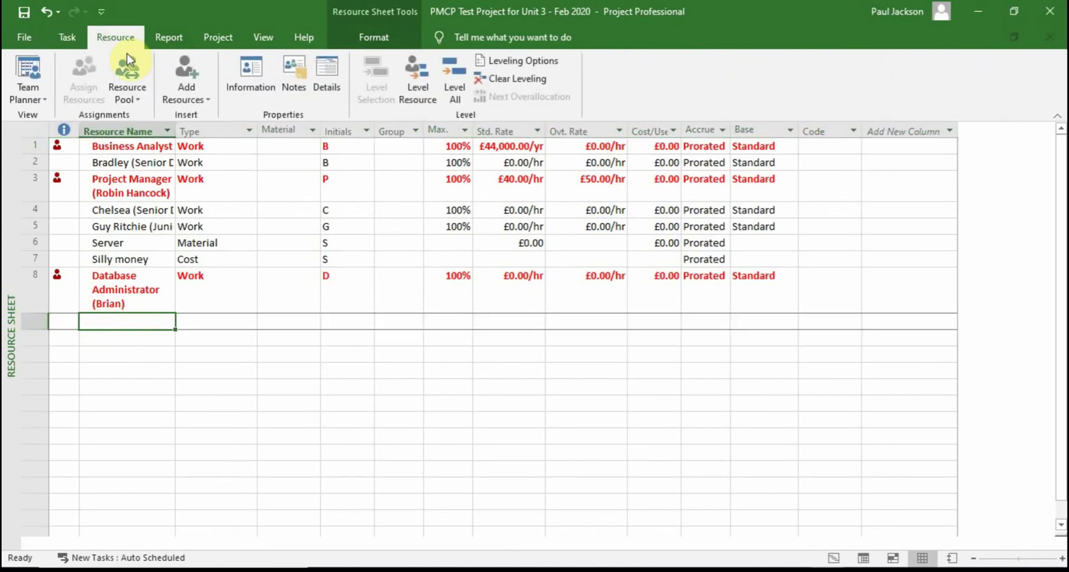
left_click(186, 89)
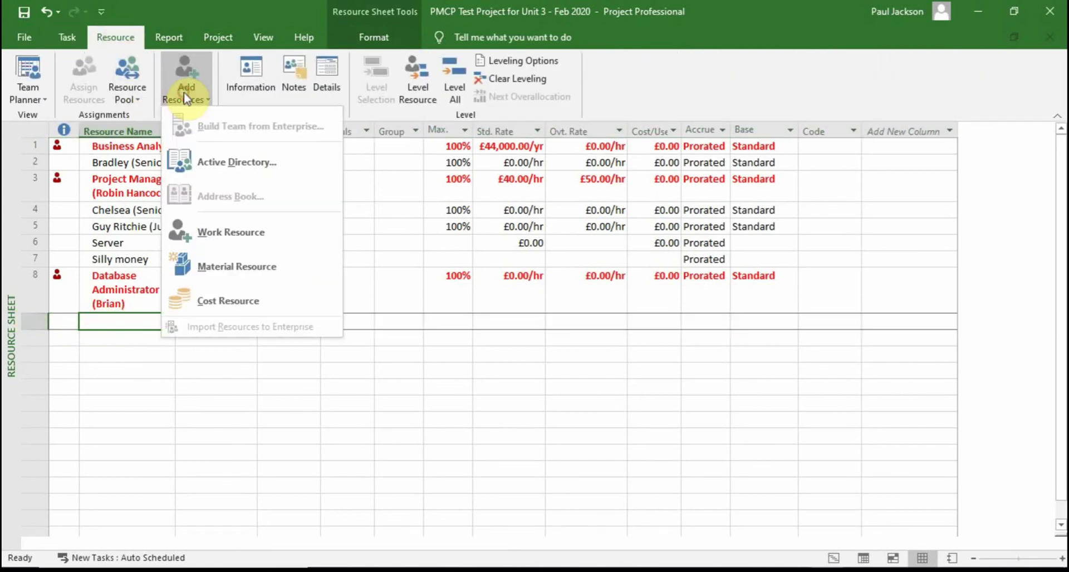
left_click(213, 270)
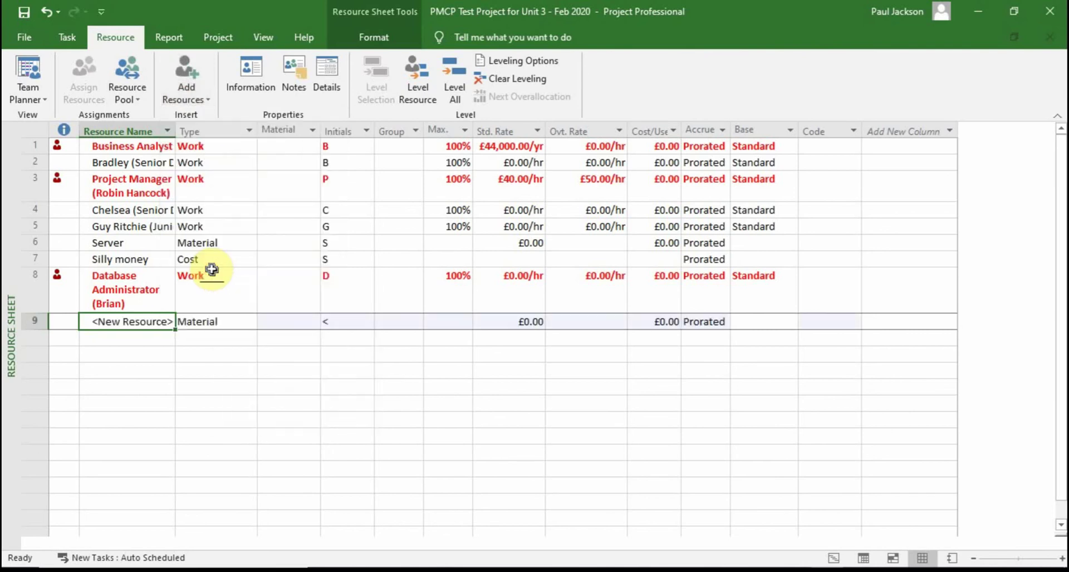
type("New Server")
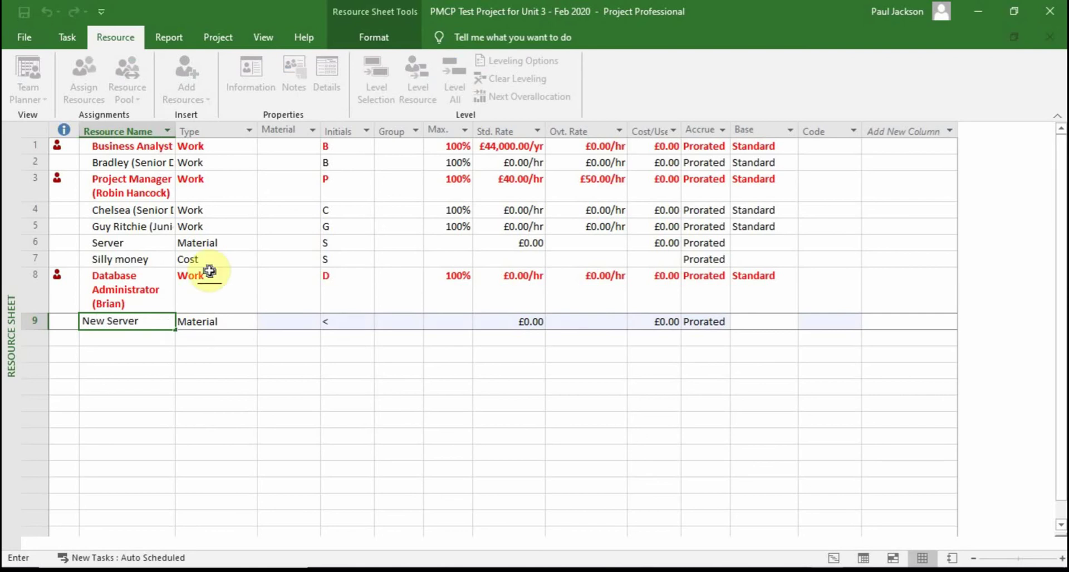
left_click(231, 323)
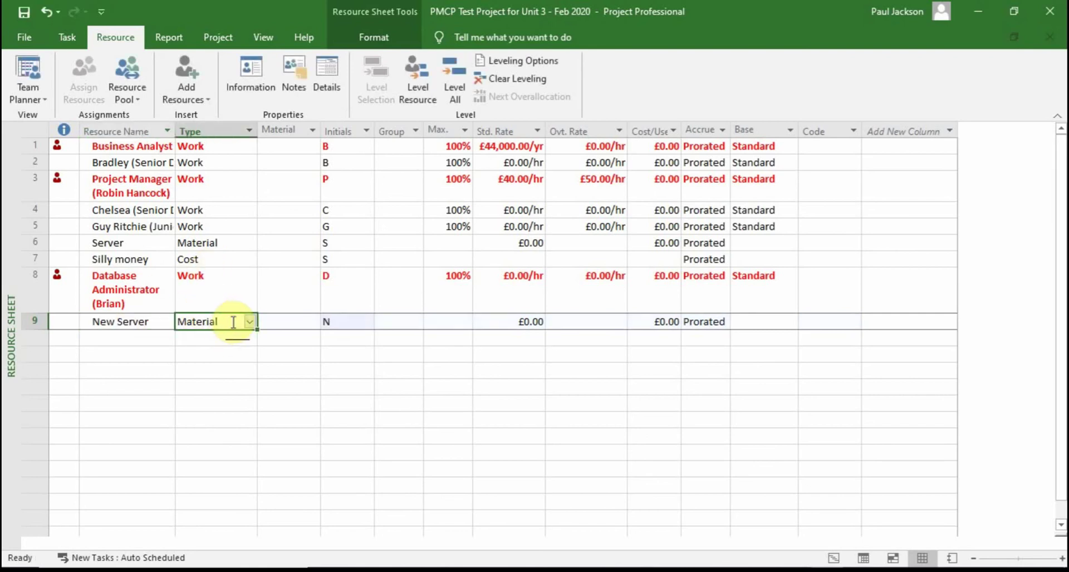
left_click(62, 323)
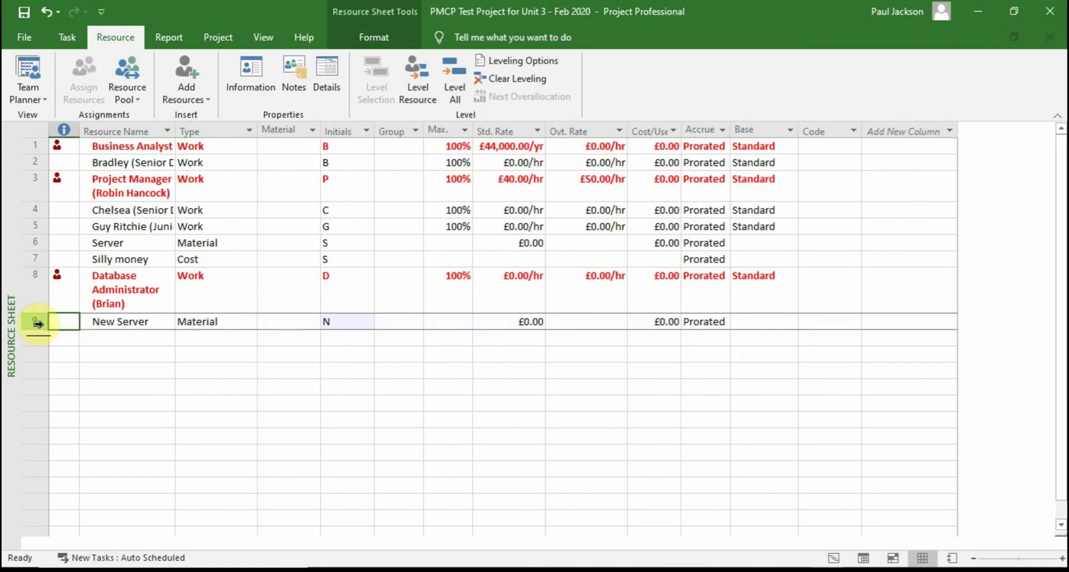
Switch back to the Gantt Chart view to work on the server tasks
left_click(28, 96)
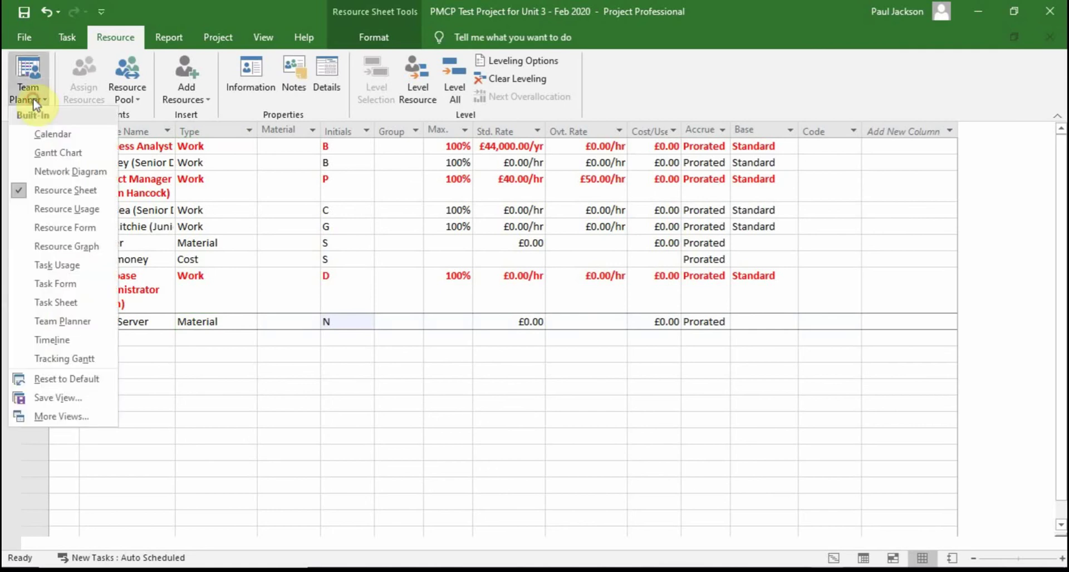
left_click(53, 157)
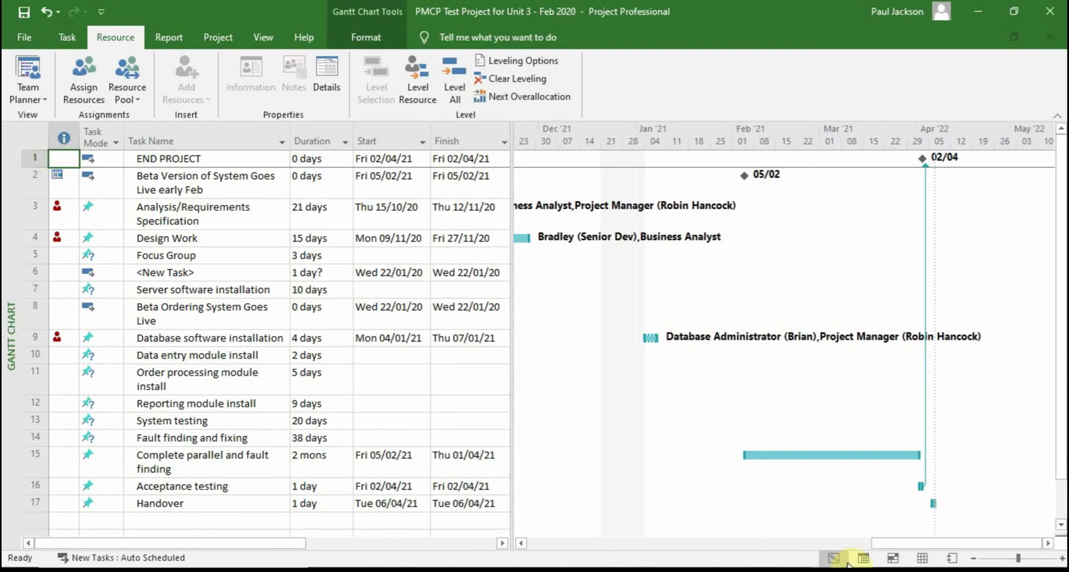
left_click(818, 544)
left_click_drag(818, 544, 821, 542)
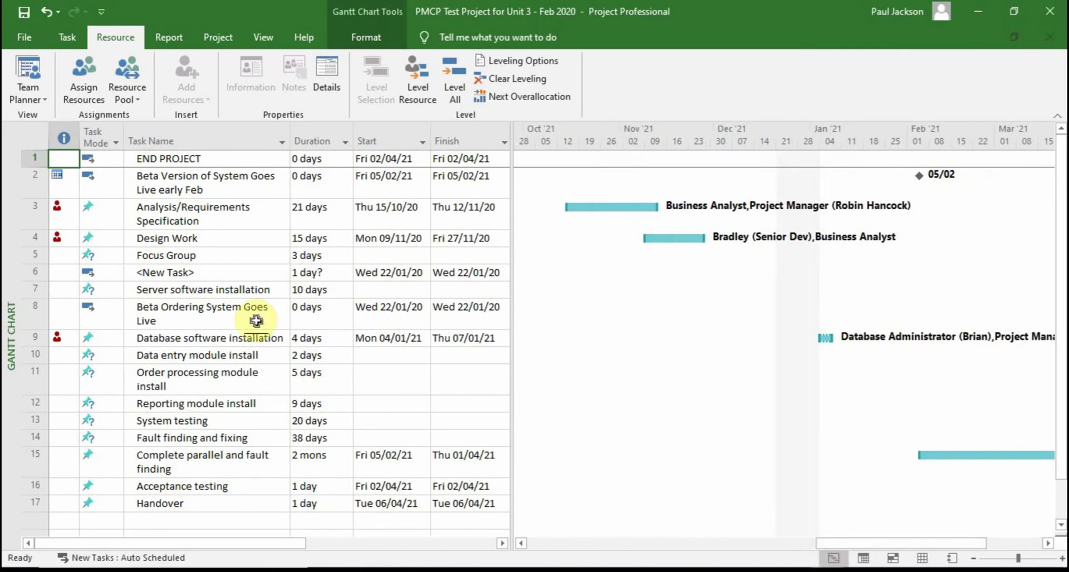
left_click_drag(260, 319, 237, 296)
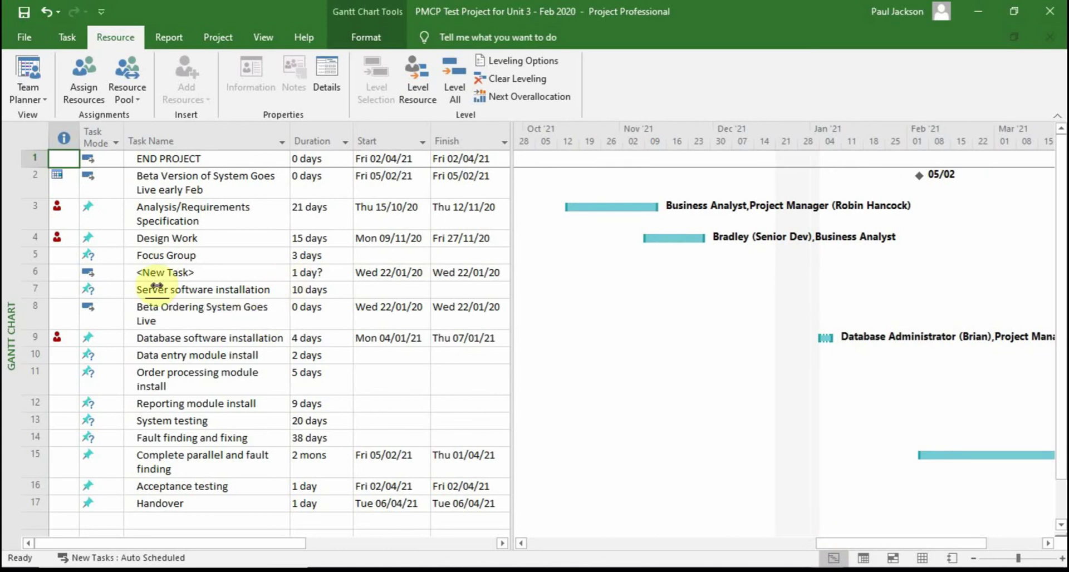
Insert a task directly above Server software installation and name it "Server Installation"
left_click(40, 294)
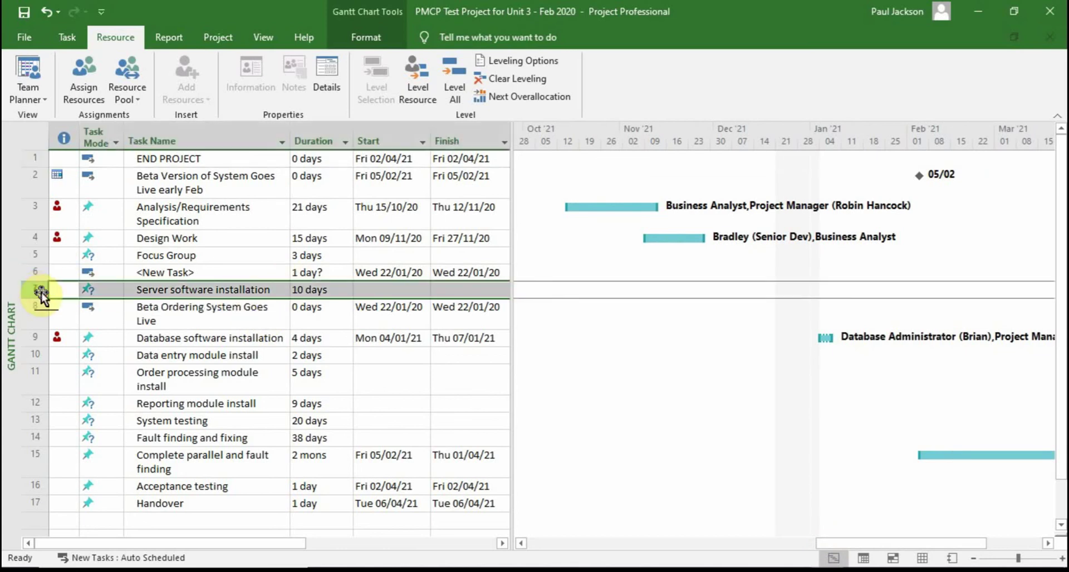
right_click(40, 293)
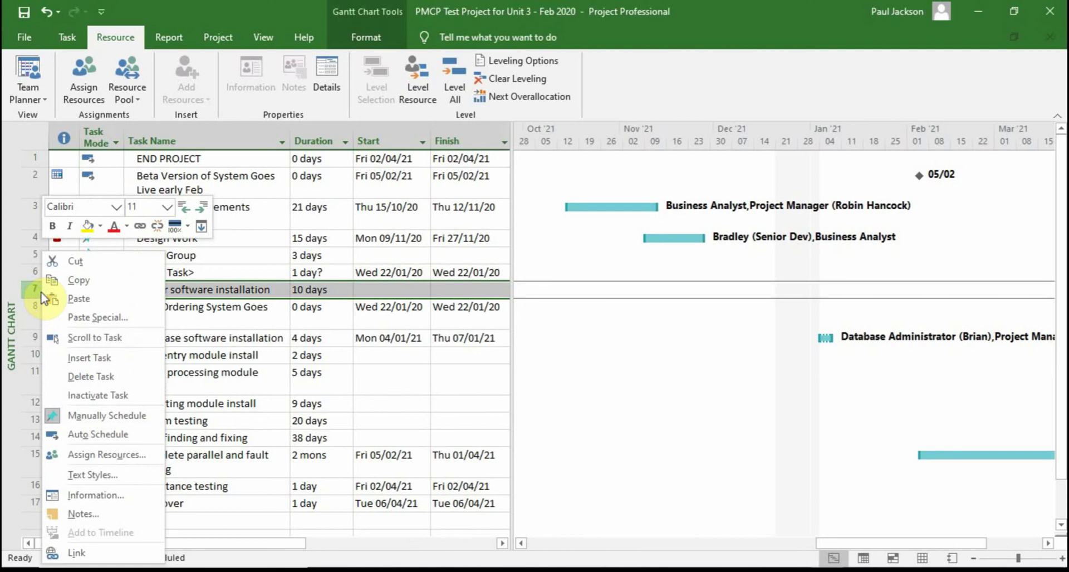
left_click(89, 358)
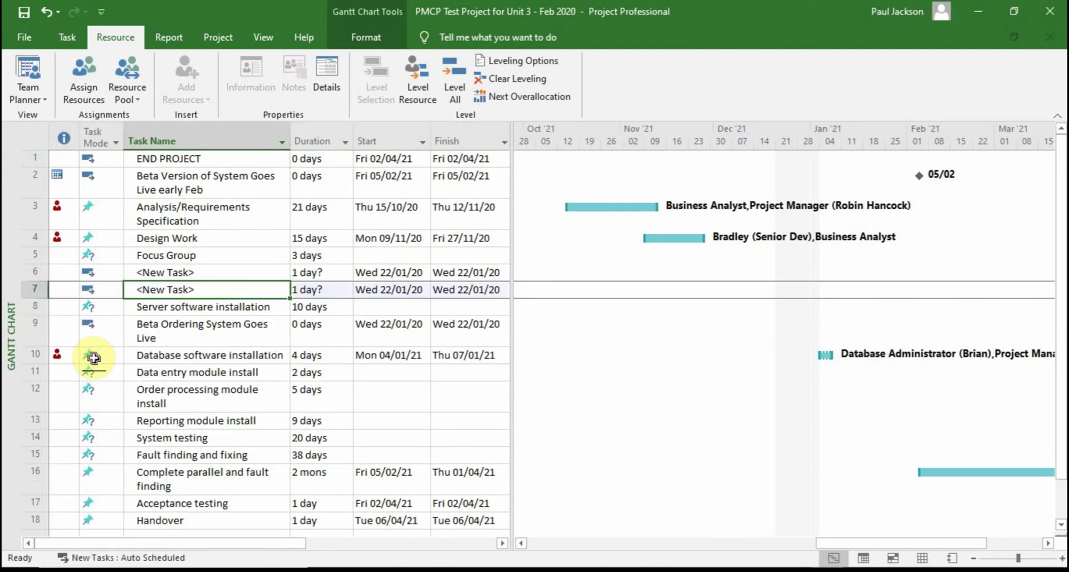
double_click(198, 290)
type("Ser")
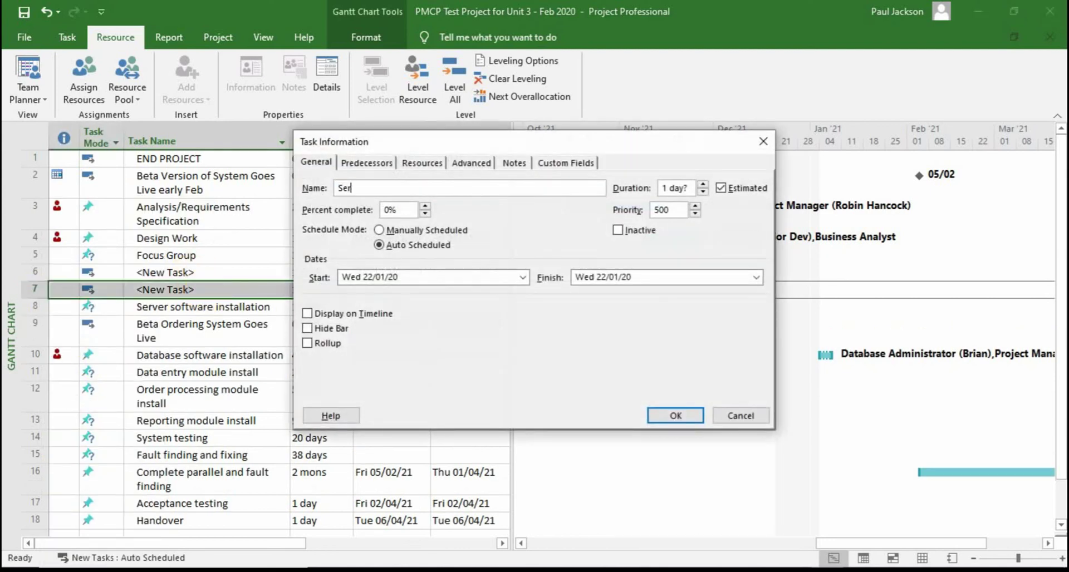
type("ver Installation")
key("Return")
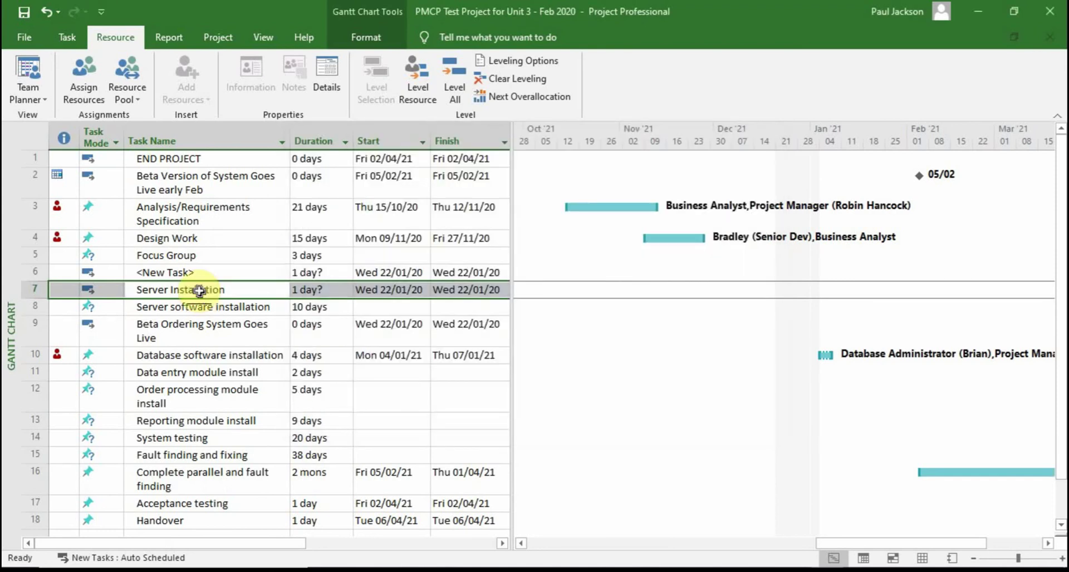
Set the Server Installation task's start date to Monday 26 October 2020
left_click(371, 288)
left_click(423, 291)
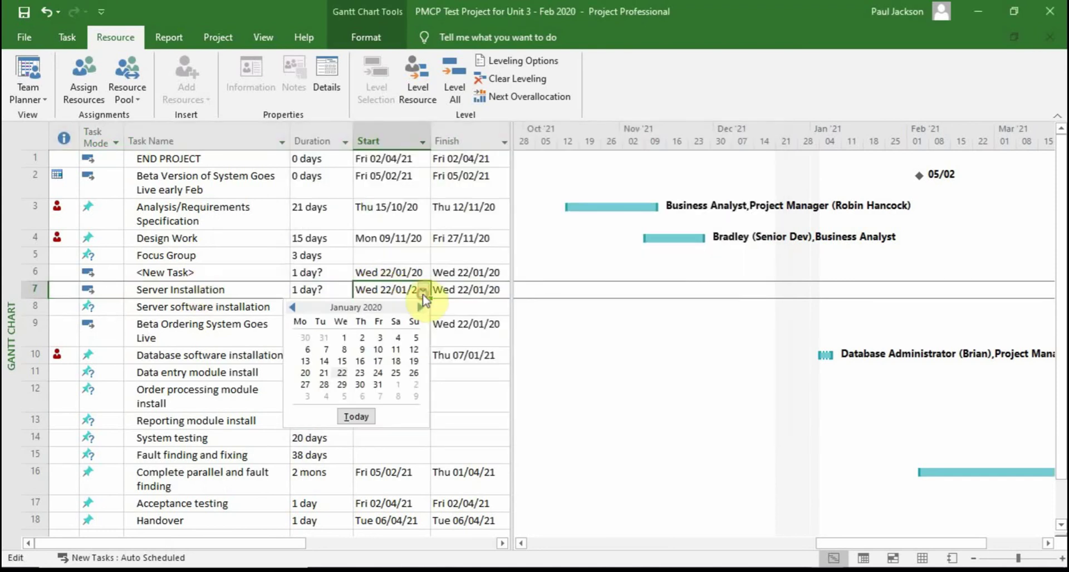
left_click(422, 308)
left_click(422, 307)
left_click(421, 307)
left_click(422, 308)
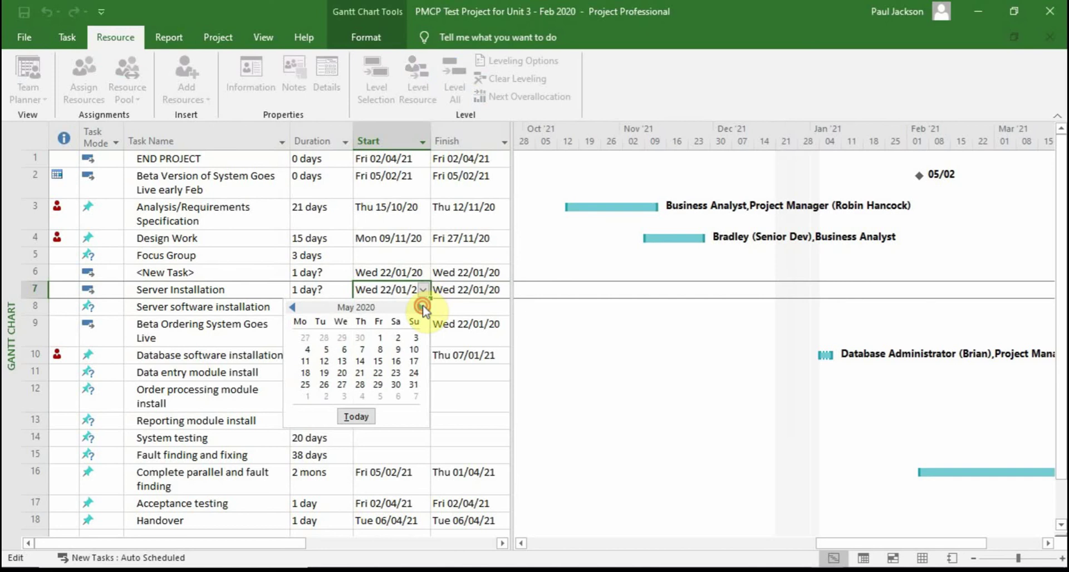
left_click(422, 308)
left_click(421, 308)
left_click(422, 307)
left_click(422, 307)
left_click(421, 307)
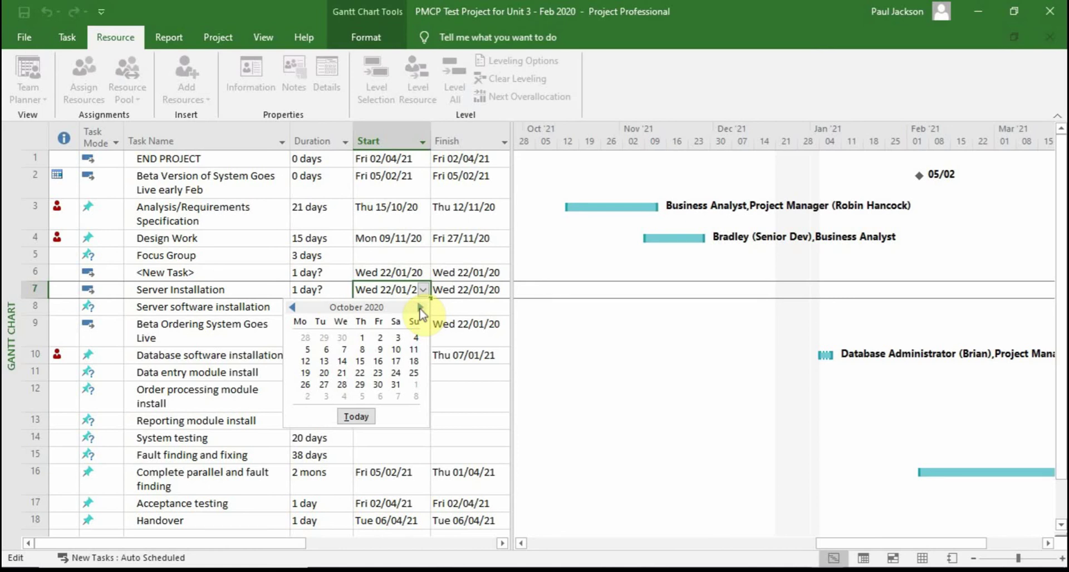
left_click(306, 385)
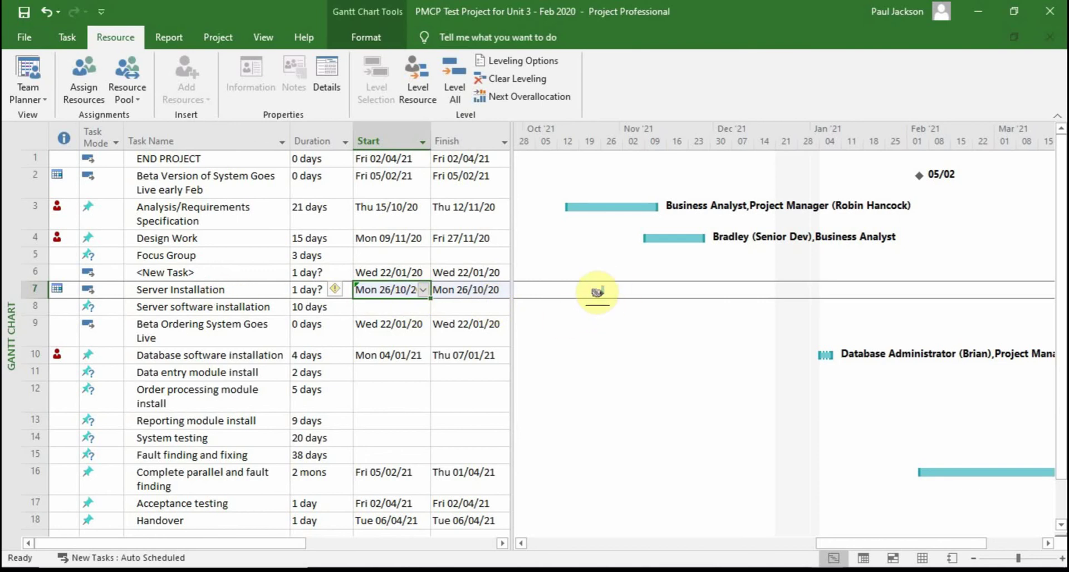
Set the Server Installation task's finish date to Wednesday 28 October 2020
left_click(487, 290)
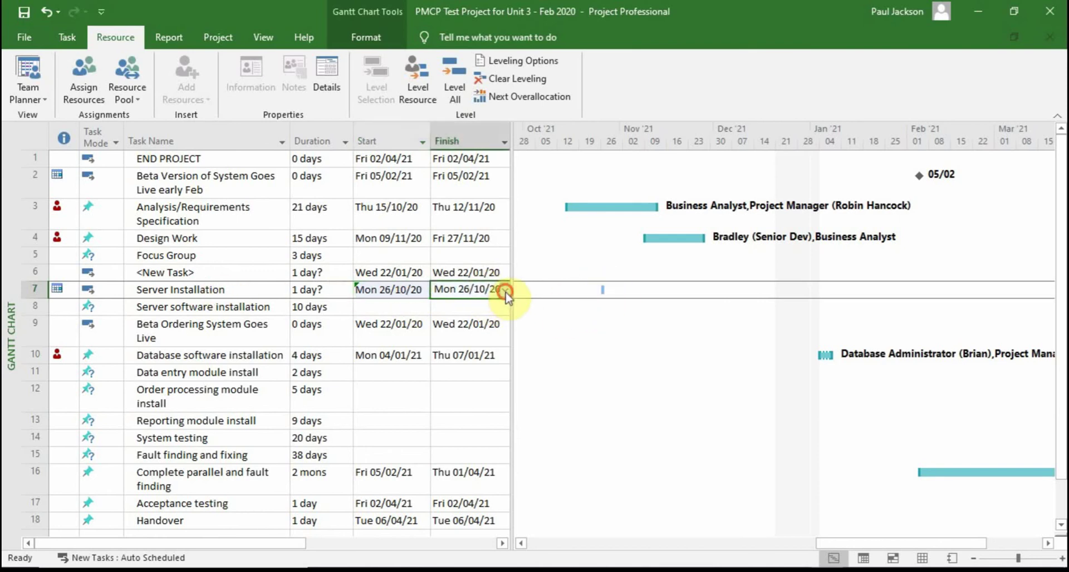
left_click(506, 290)
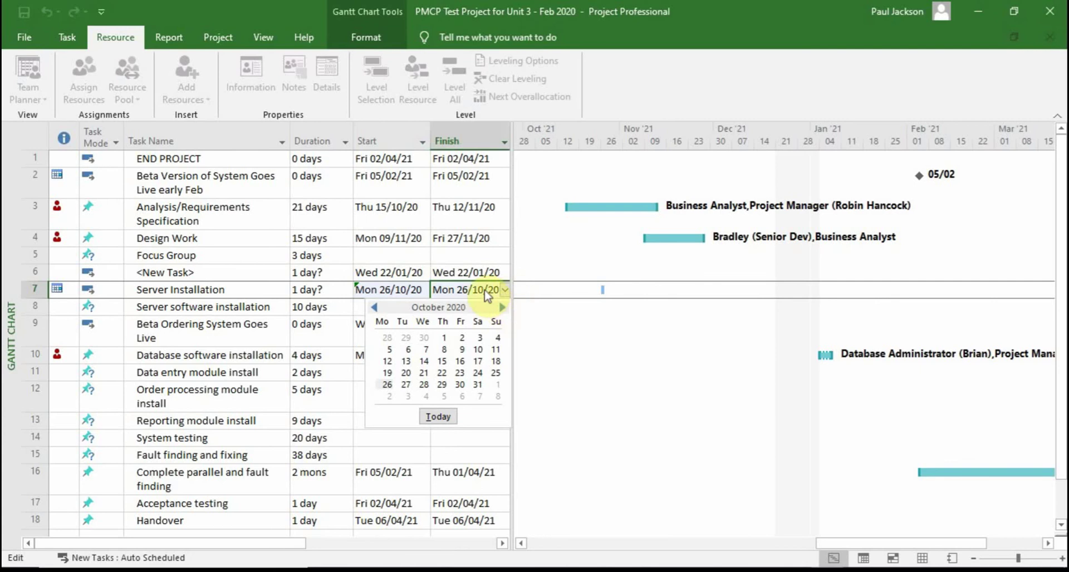
left_click(490, 290)
left_click(465, 289)
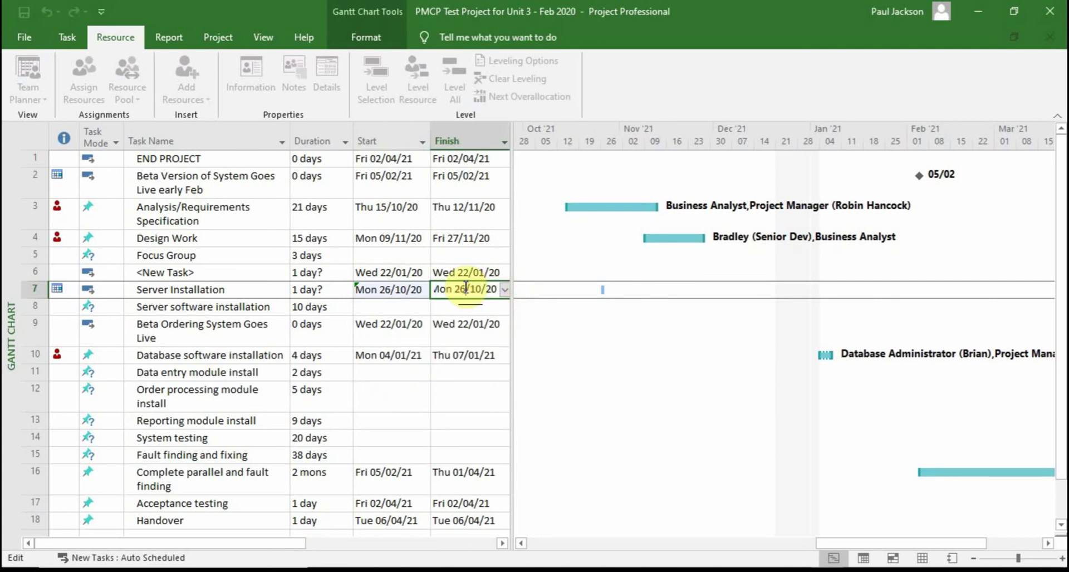
key("Delete")
type("8")
key("Return")
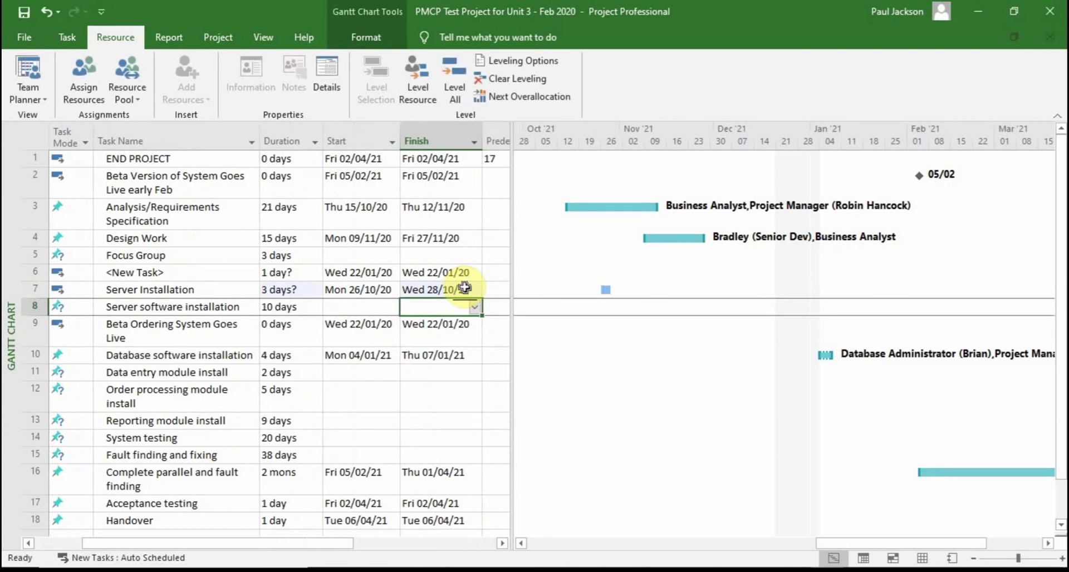
left_click(288, 290)
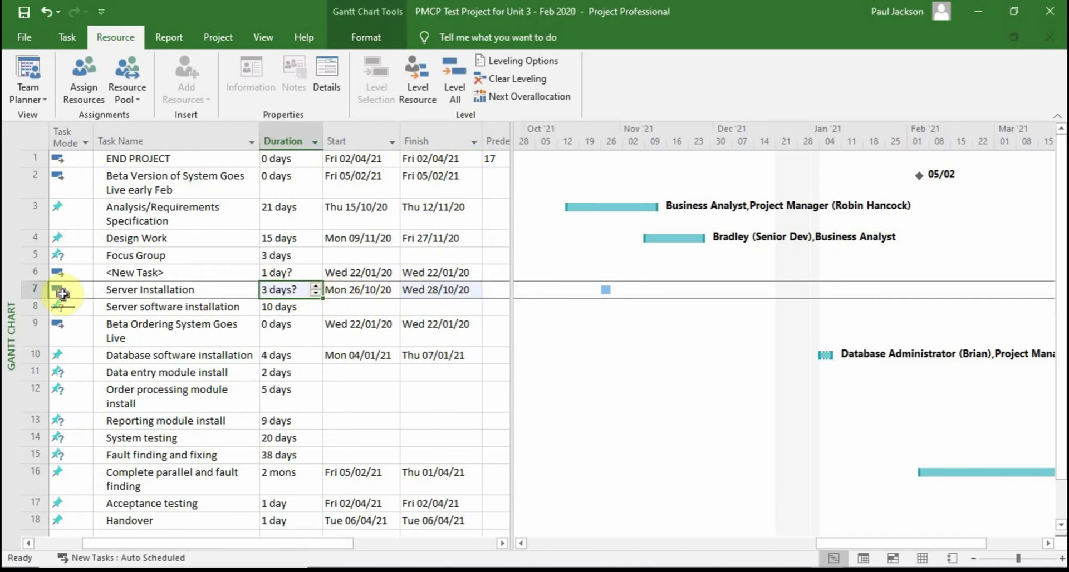
Assign the New Server resource to the Server Installation task
right_click(42, 292)
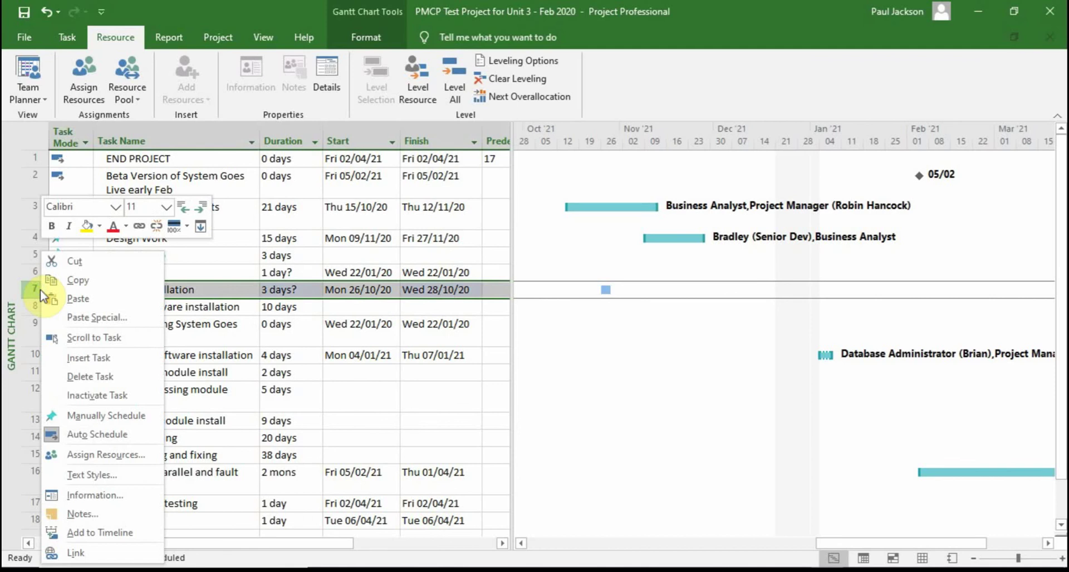
left_click(111, 455)
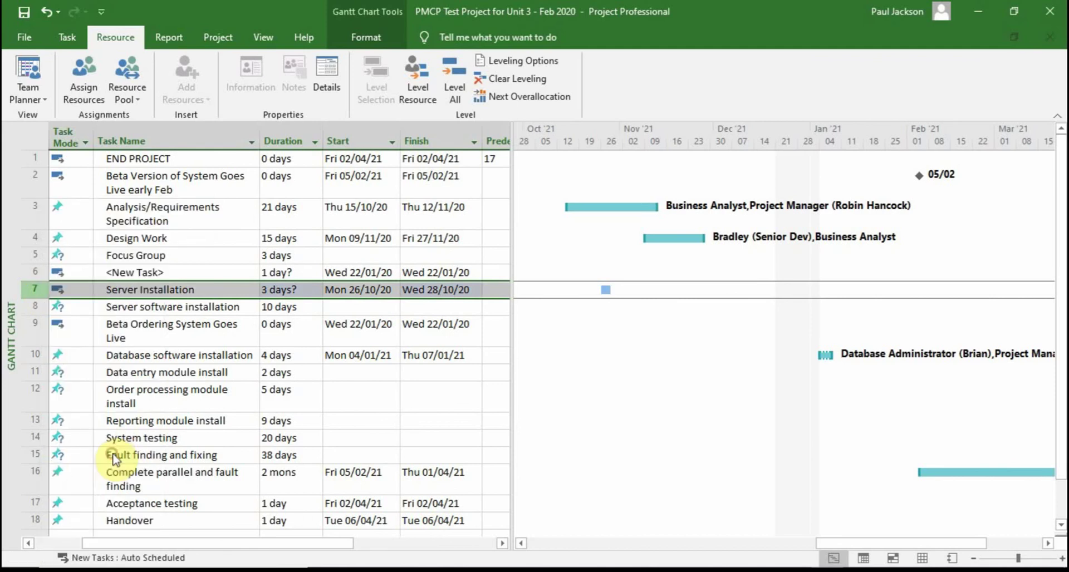
left_click(696, 411)
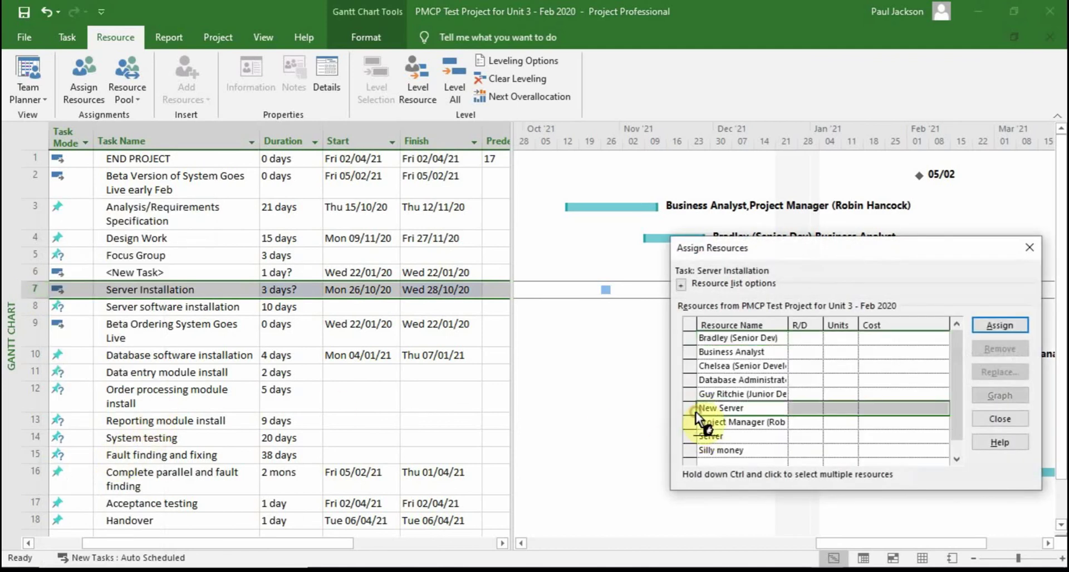
left_click(989, 323)
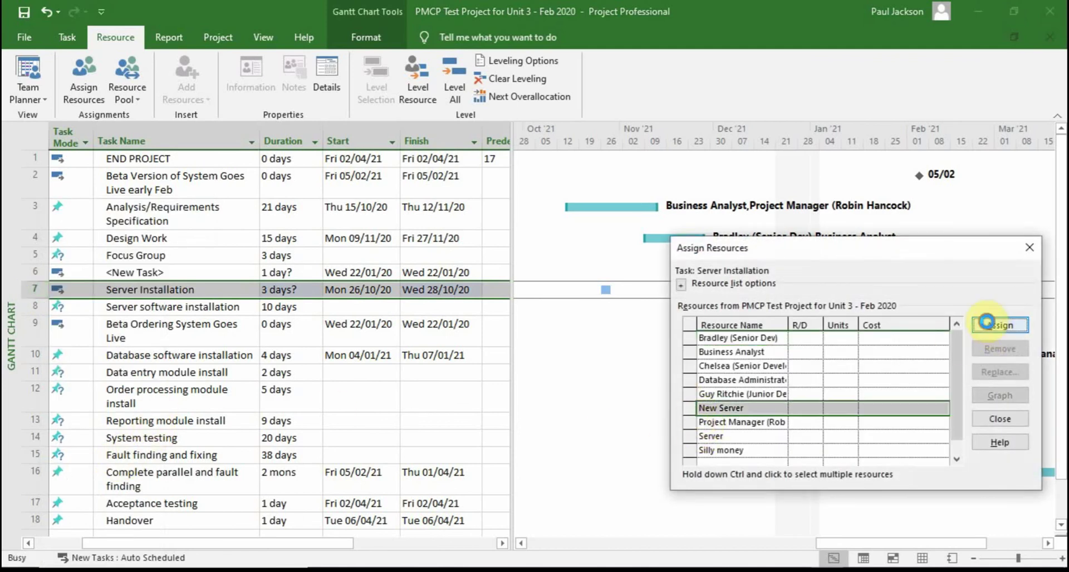
left_click(1001, 420)
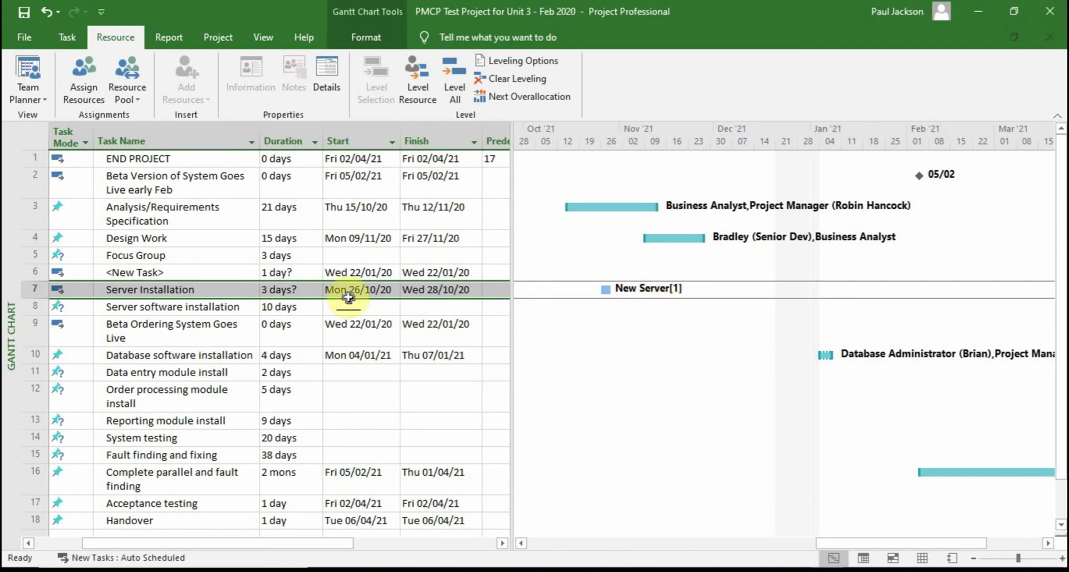
Add a resource named "Server Contractor" in the Resource Sheet's first empty row below New Server, keeping its type as Work
left_click(23, 99)
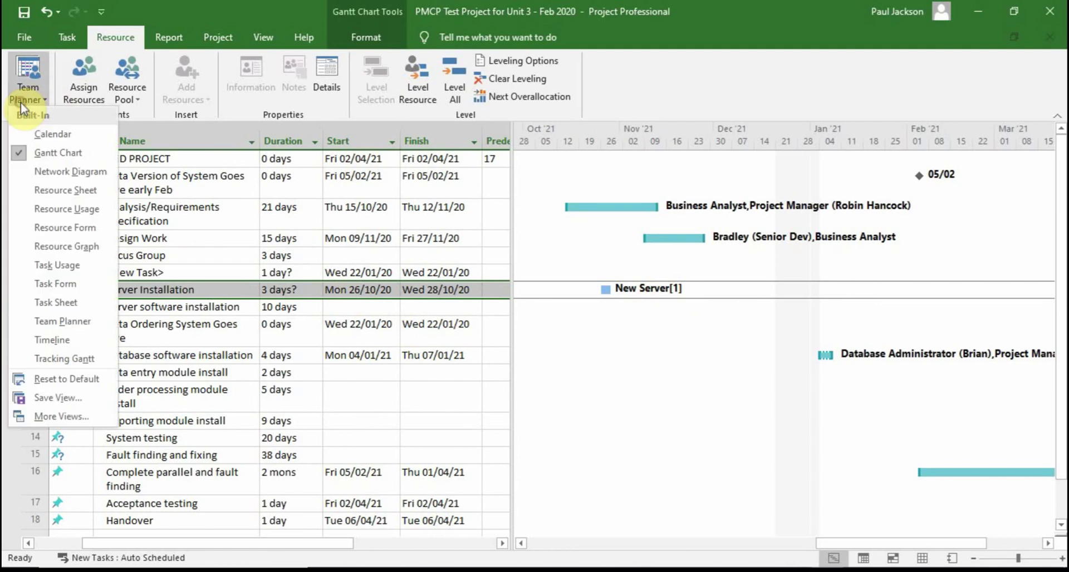
left_click(54, 190)
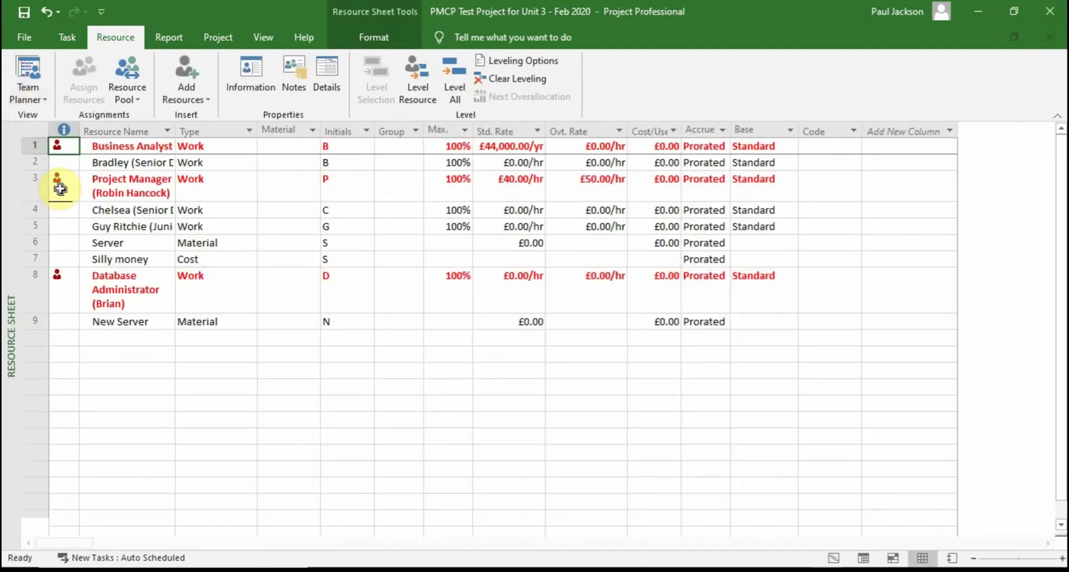
left_click(112, 337)
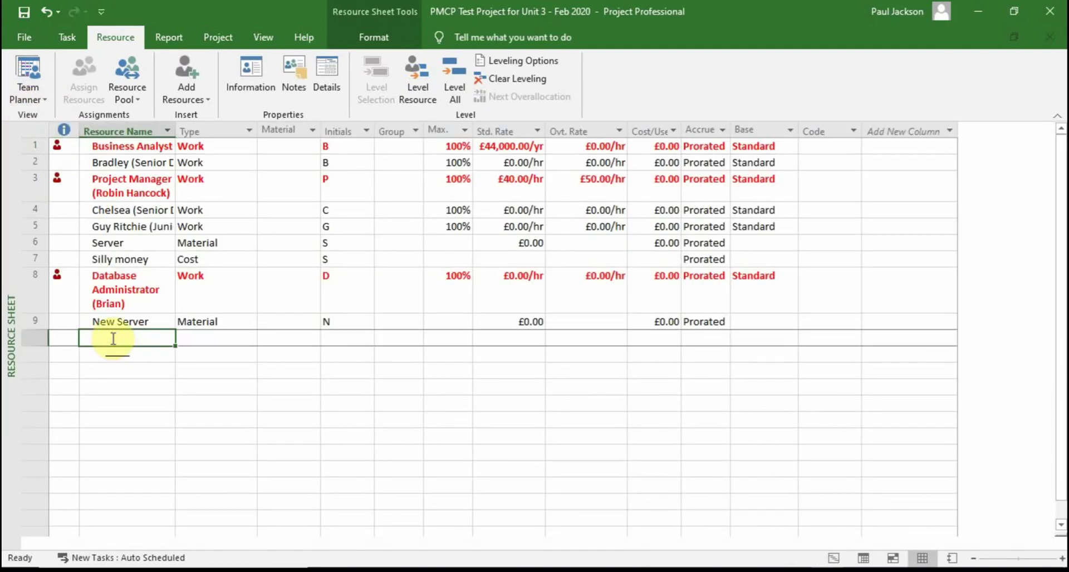
type("Server")
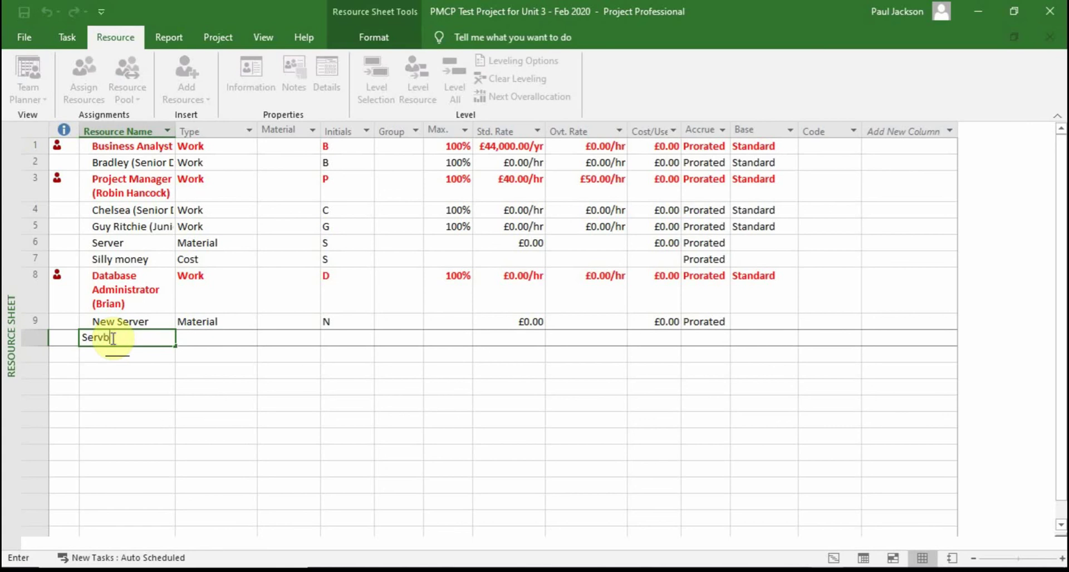
type(" Contractor")
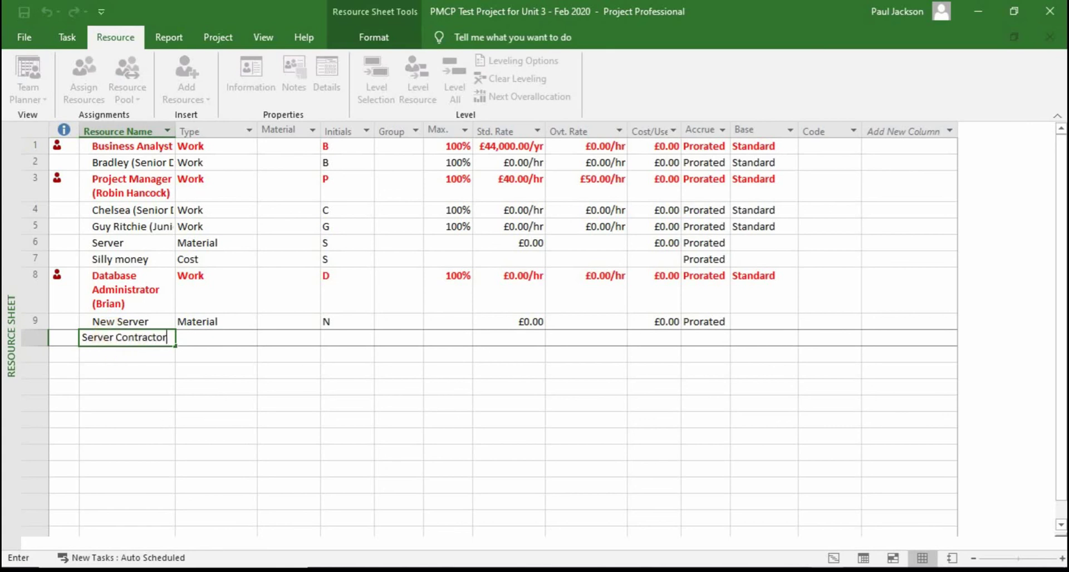
left_click(188, 345)
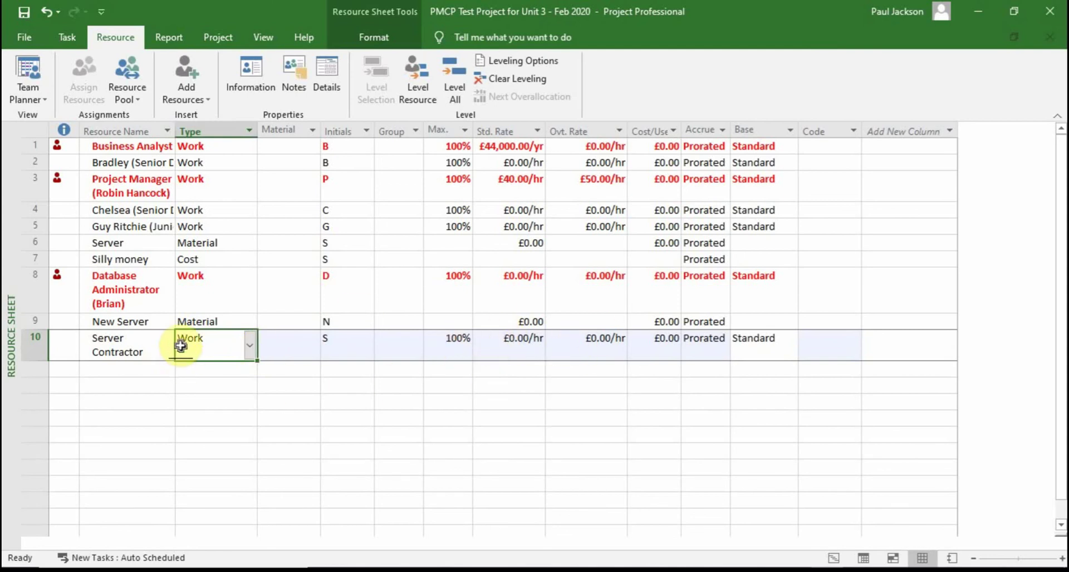
Return from the resource list to the Gantt Chart view
left_click(28, 71)
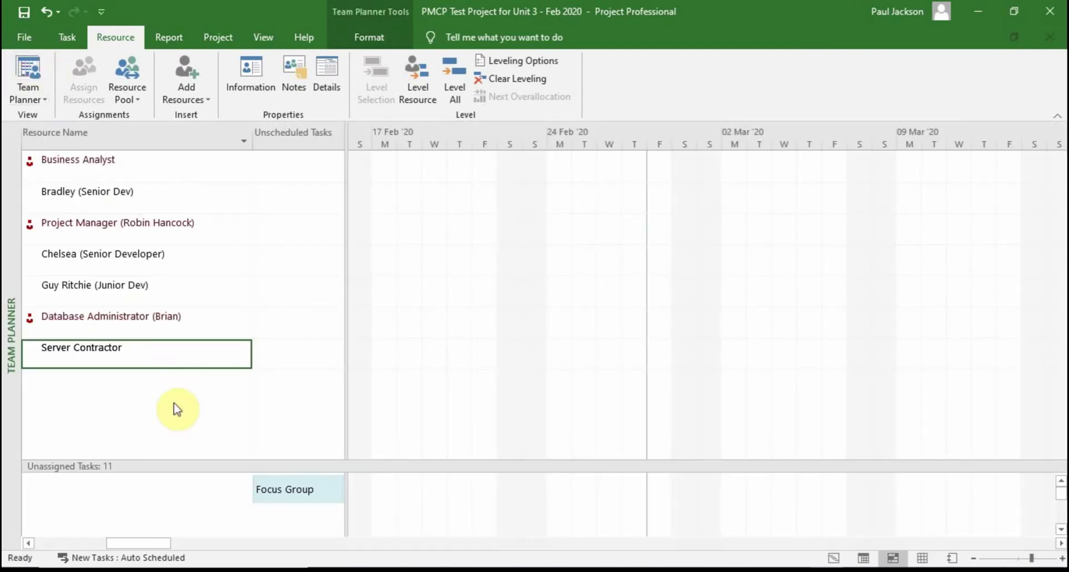
left_click(28, 84)
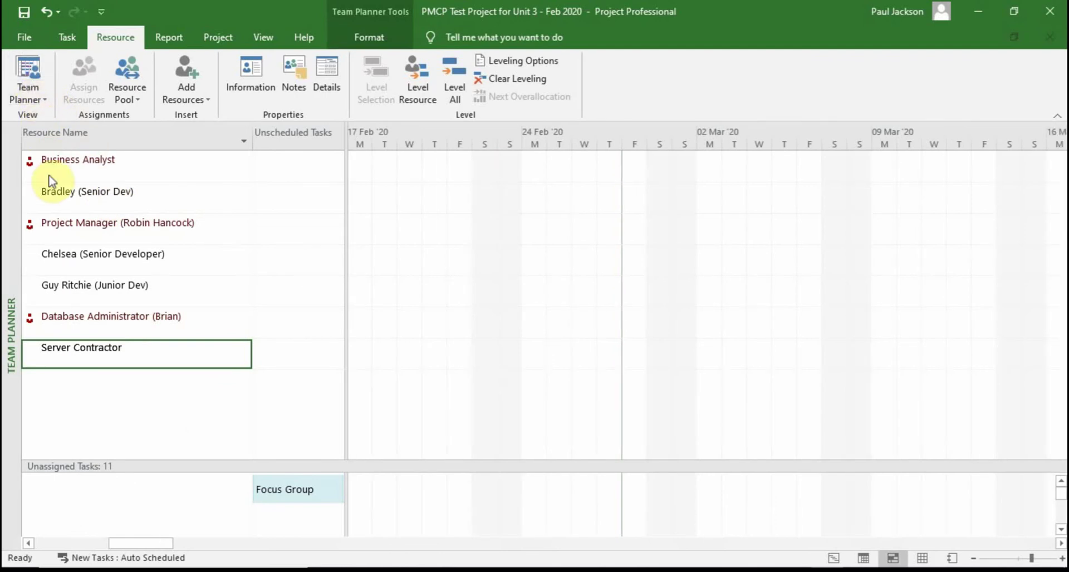
left_click(29, 102)
left_click(42, 150)
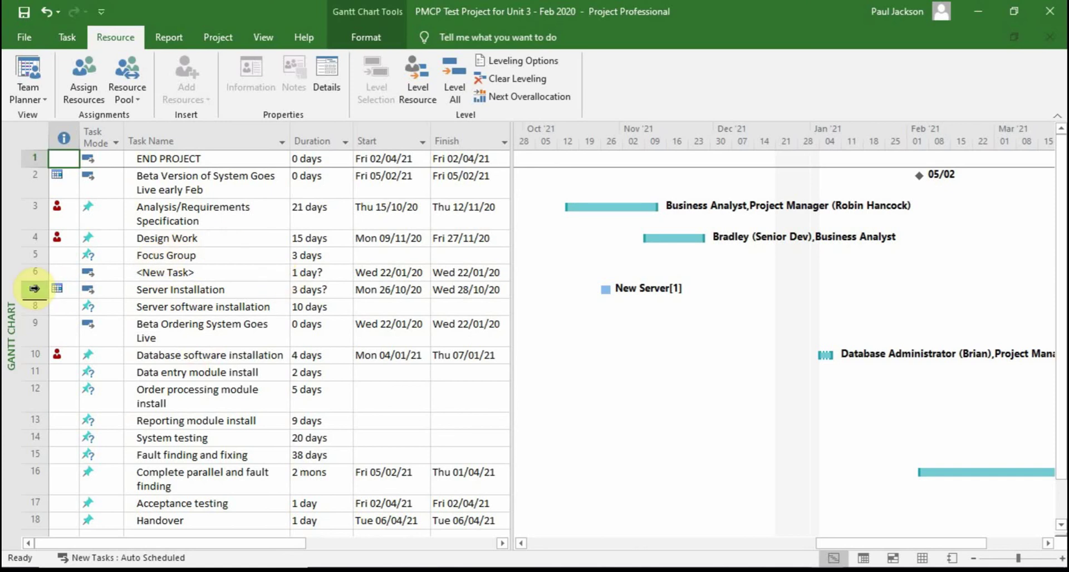
Assign the Server Contractor resource to the Server Installation task alongside New Server
left_click(34, 288)
right_click(34, 289)
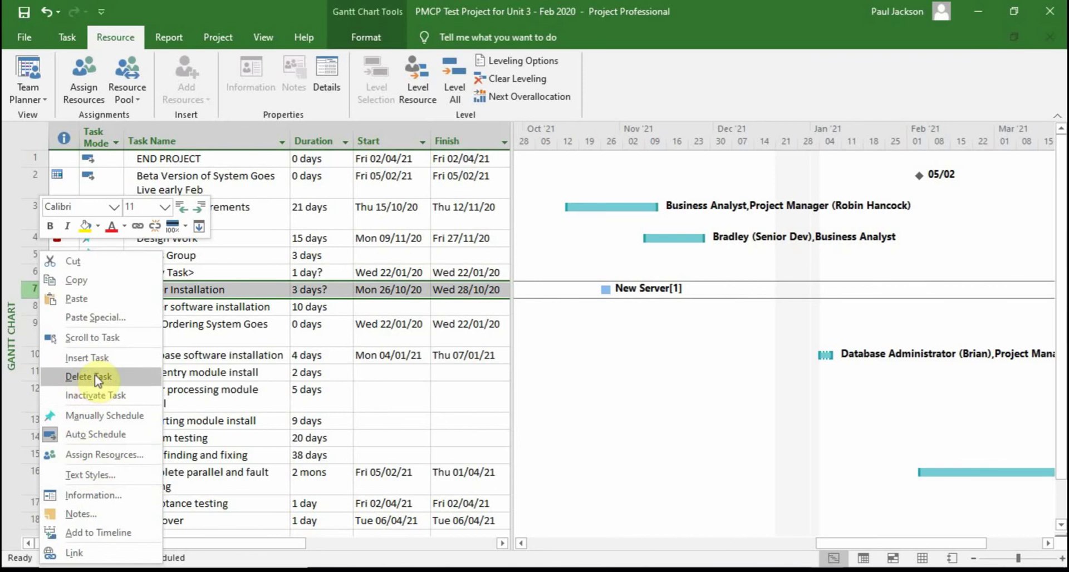
left_click(103, 455)
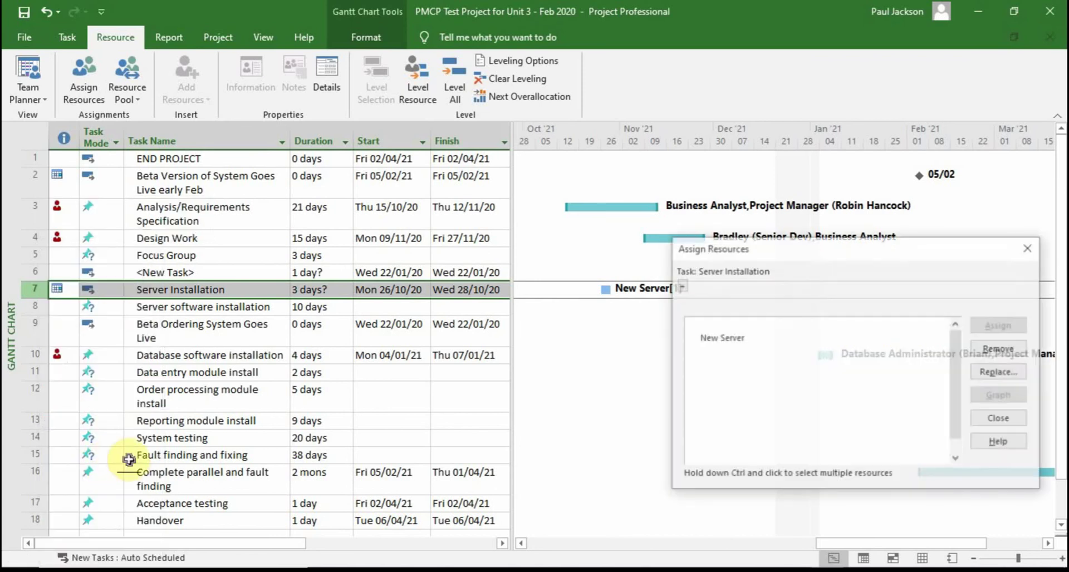
left_click(696, 450)
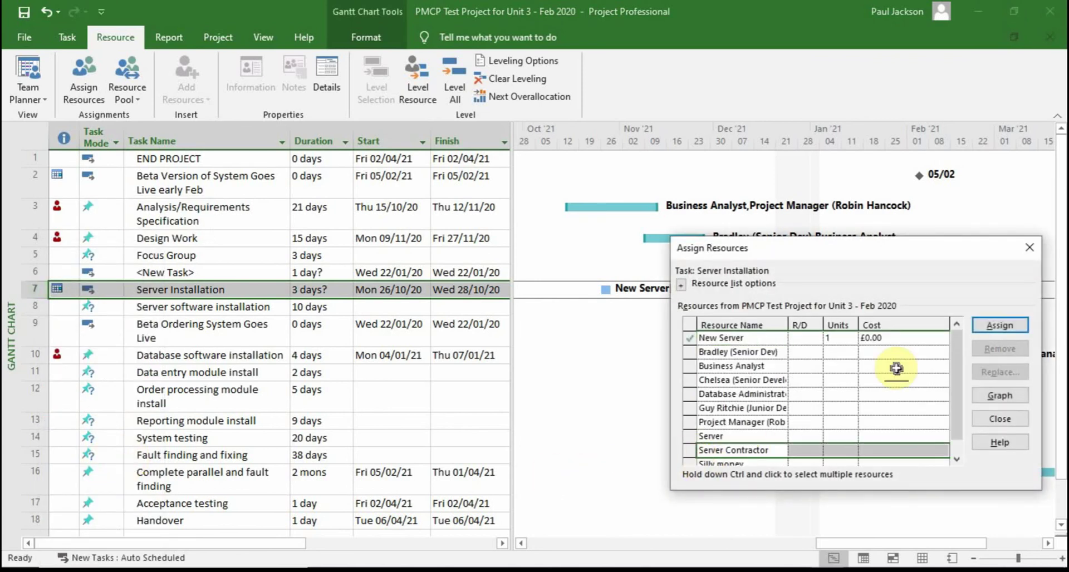
left_click(995, 325)
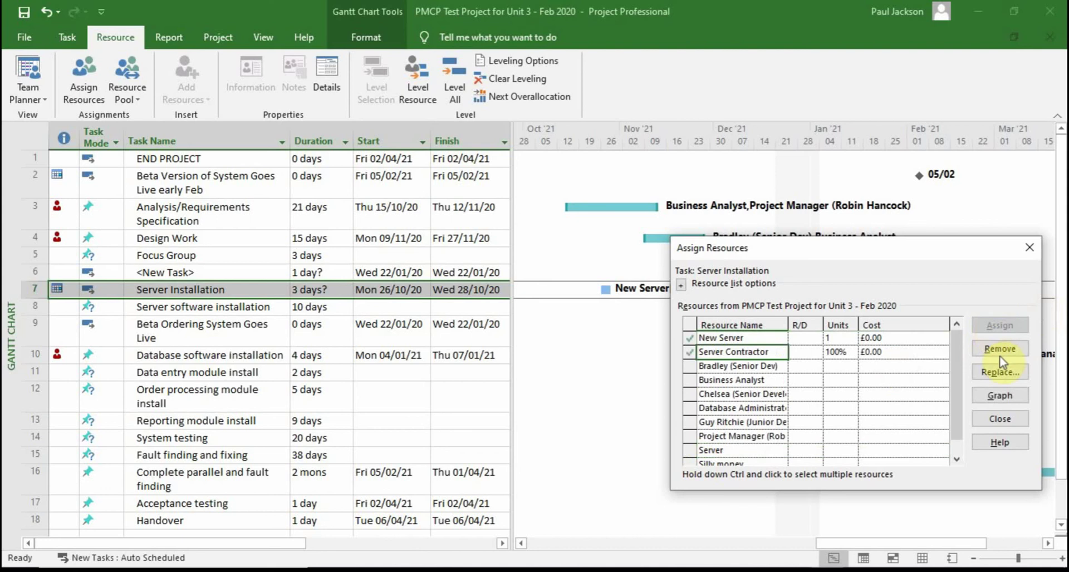
left_click(997, 419)
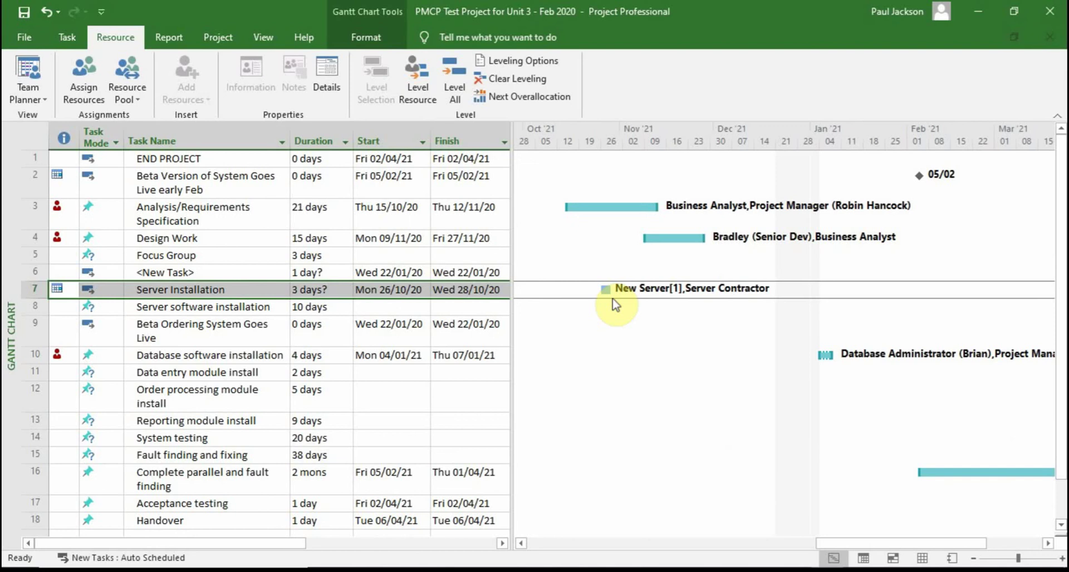
Review the beta go-live and END PROJECT milestones on the timeline, including the link from Acceptance testing
left_click(921, 174)
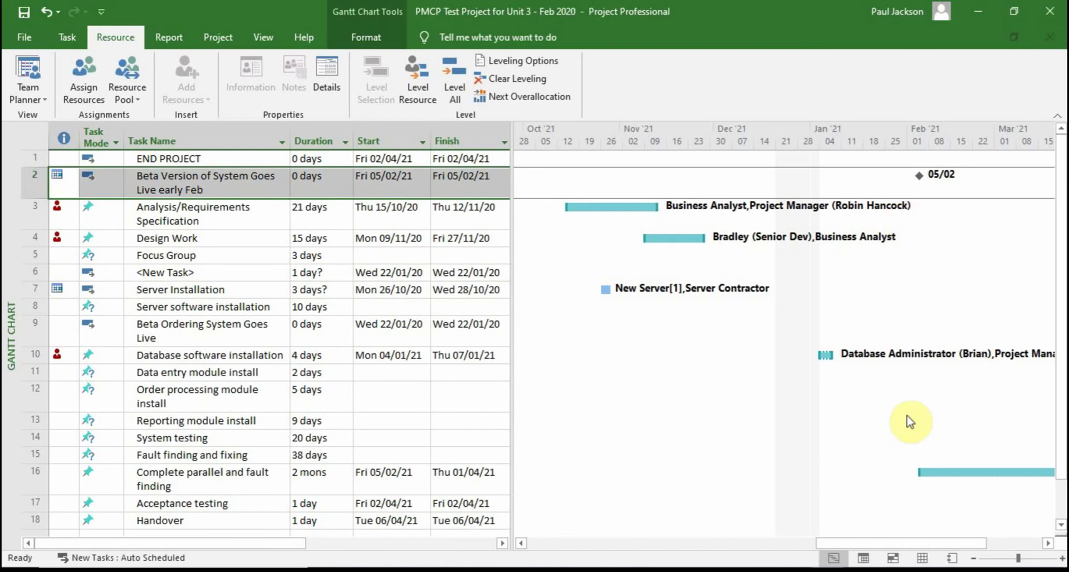
left_click_drag(895, 544, 953, 554)
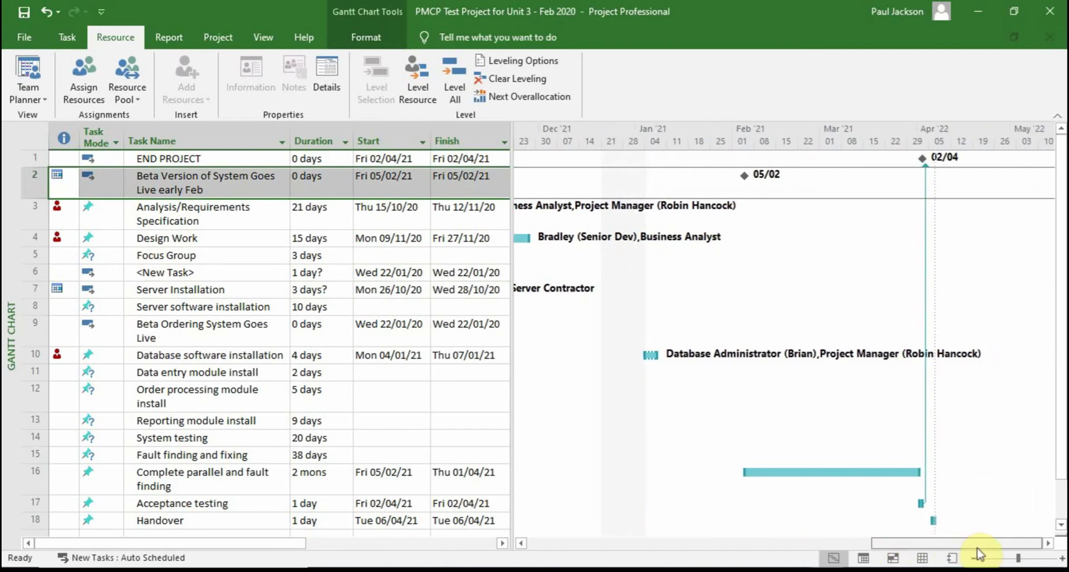
left_click(923, 156)
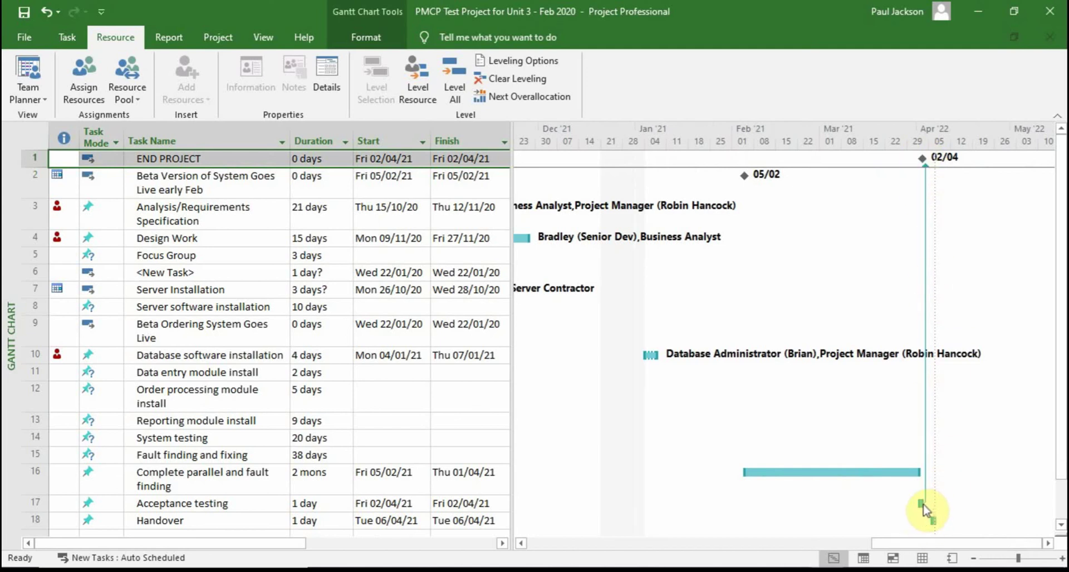
mouse_move(924, 508)
Review the New Server and Server Contractor entries in the Resource Sheet
left_click(28, 97)
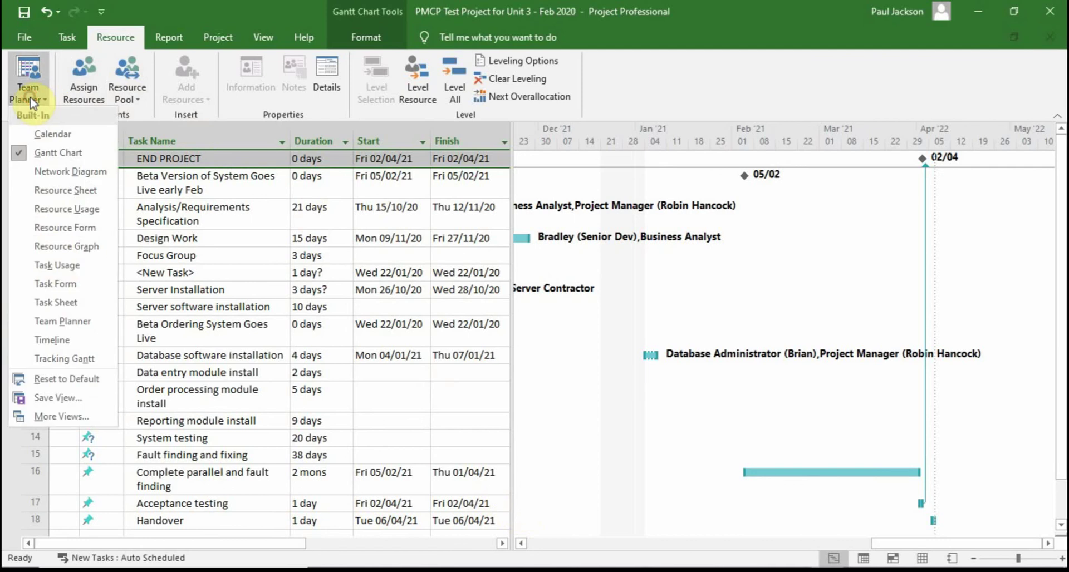
left_click(50, 190)
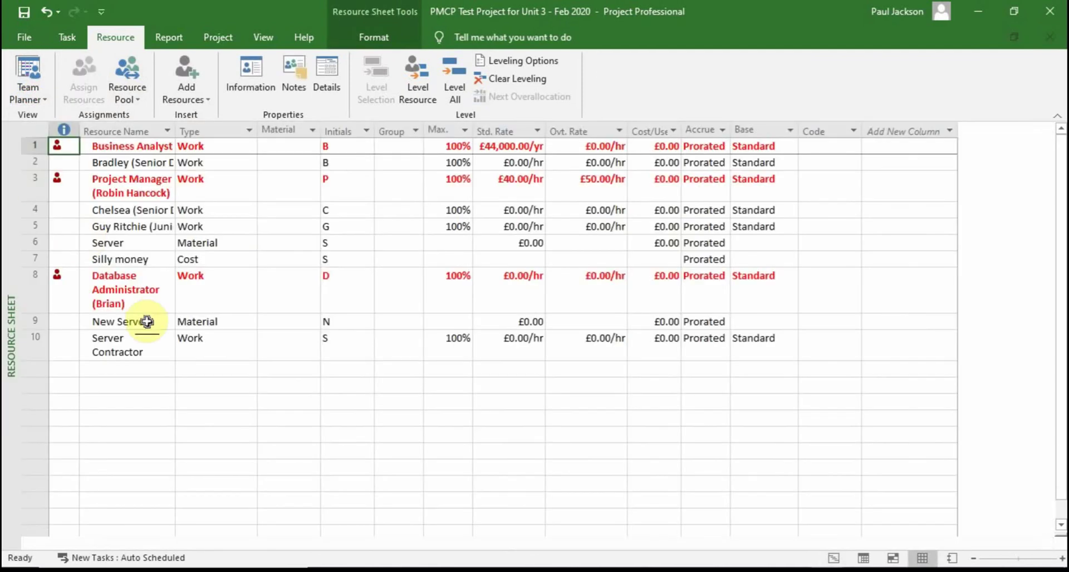
left_click(234, 323)
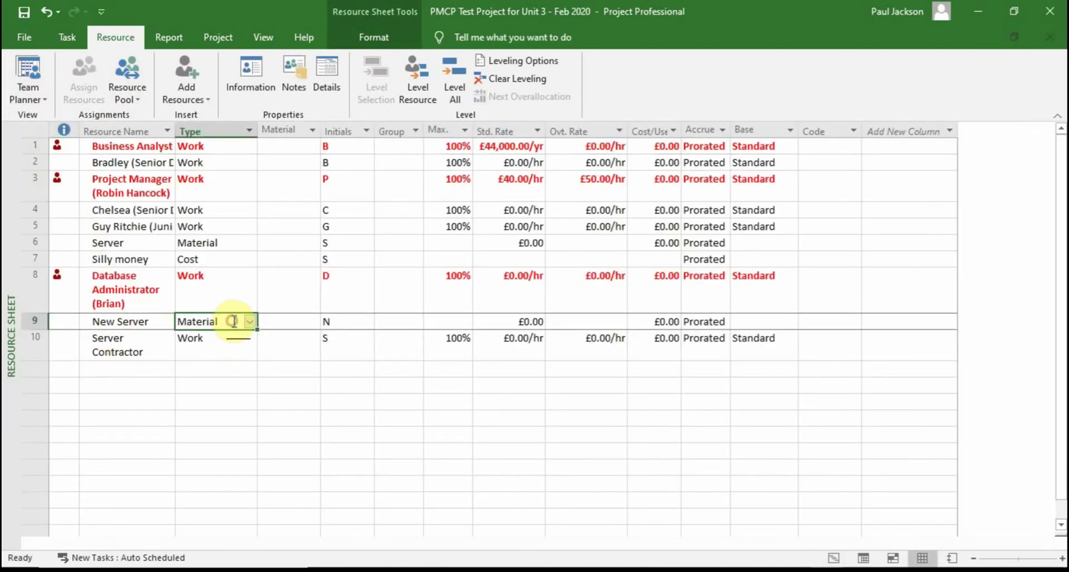
left_click(35, 323)
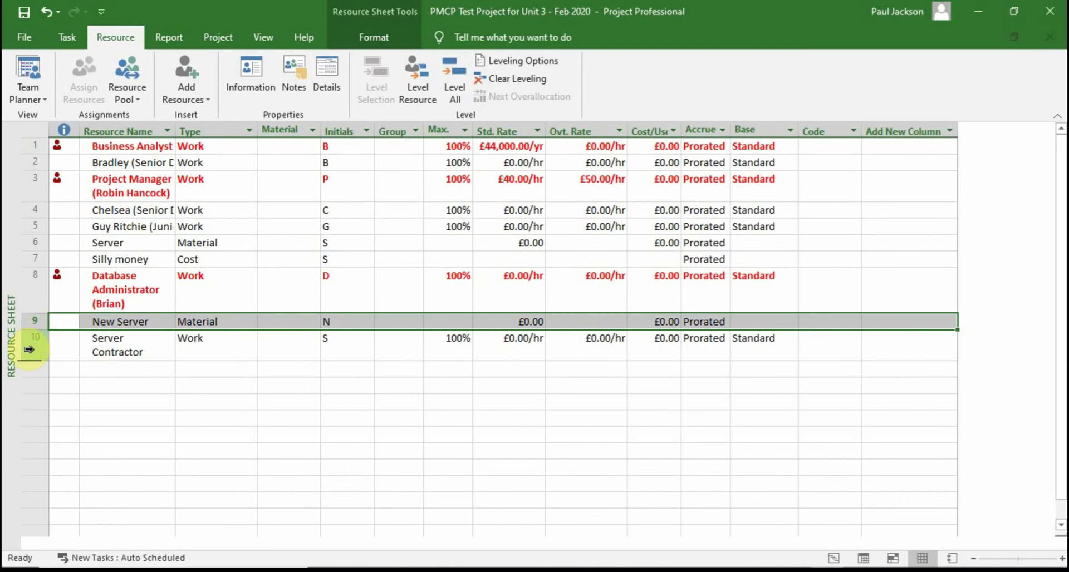
left_click(35, 350)
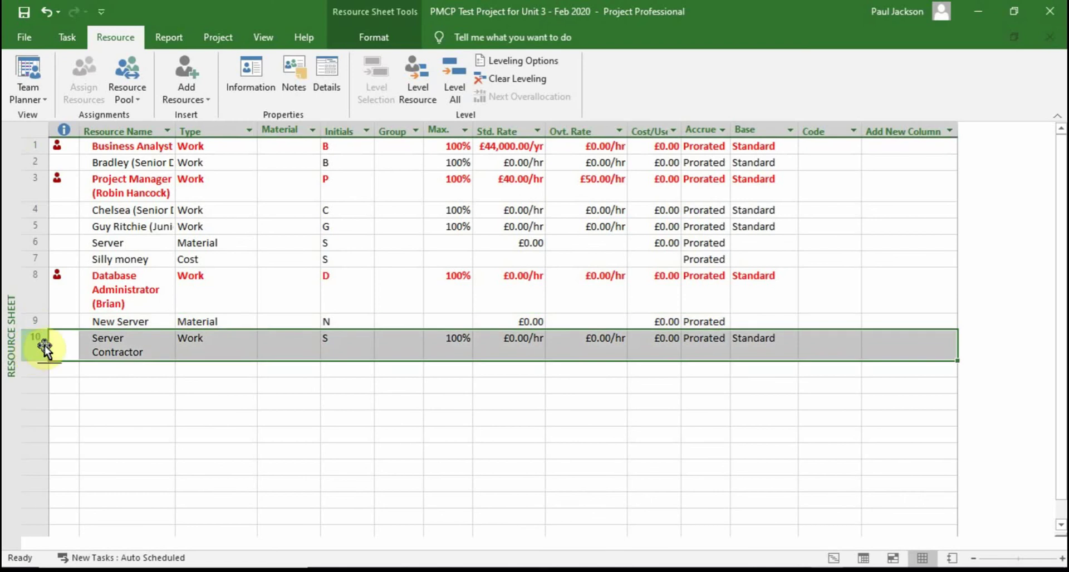
Go back to the Gantt Chart and inspect the Server Installation bar's task details and assigned resources
left_click(29, 72)
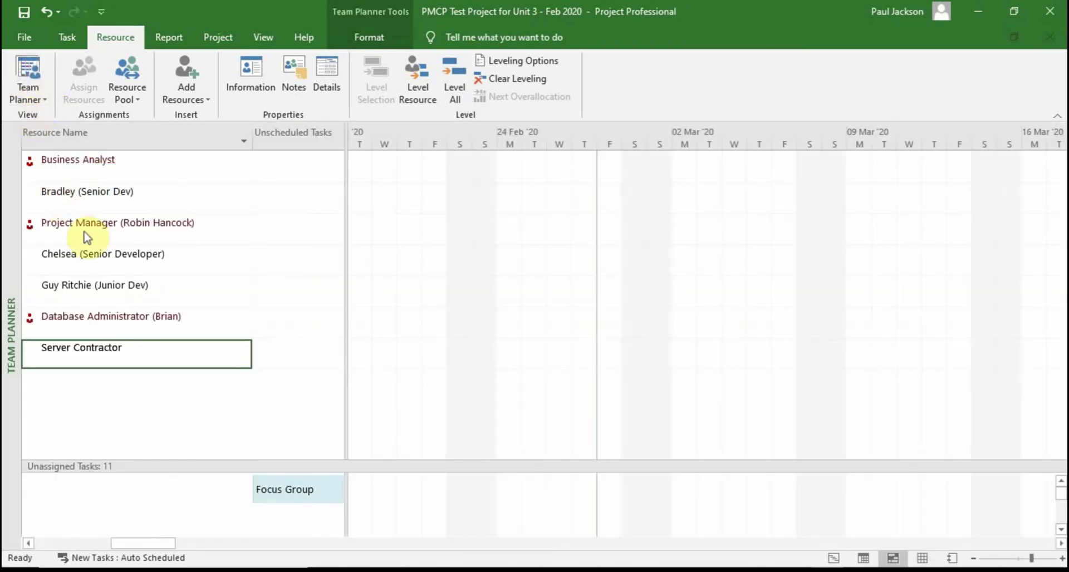
left_click(28, 96)
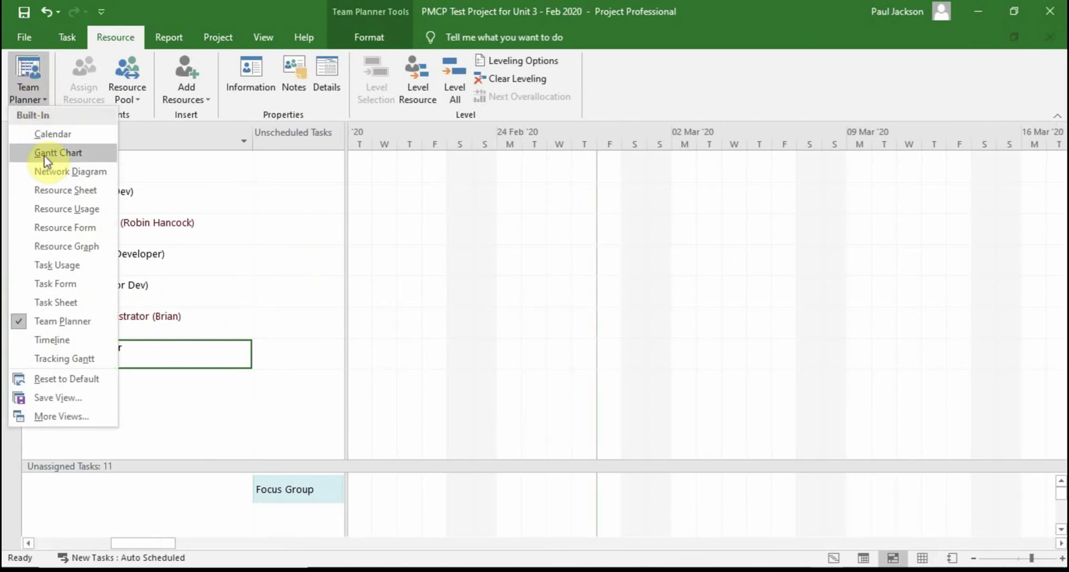
left_click(44, 152)
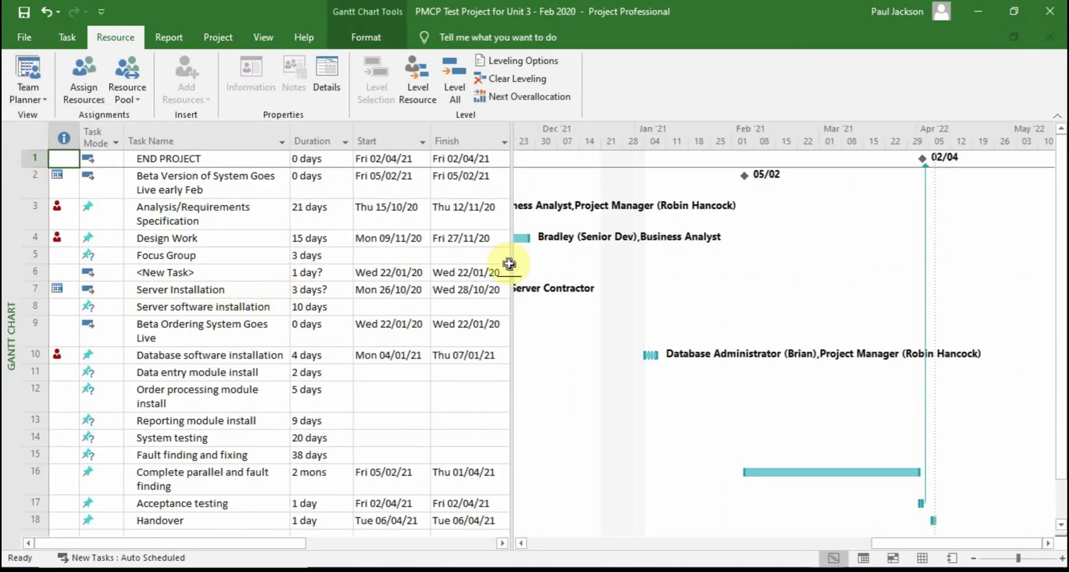
left_click_drag(906, 544, 835, 555)
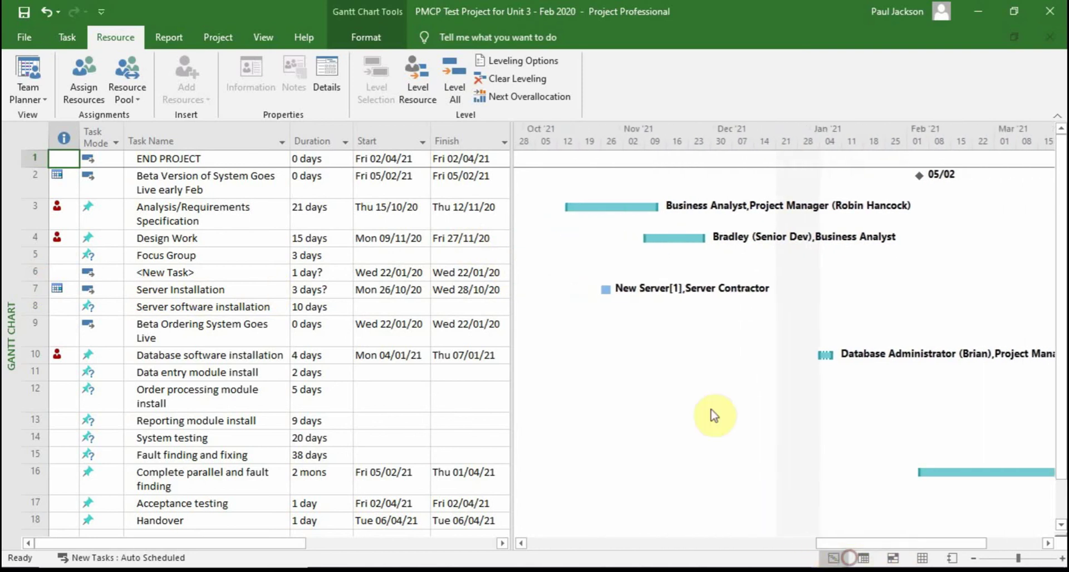
left_click(606, 289)
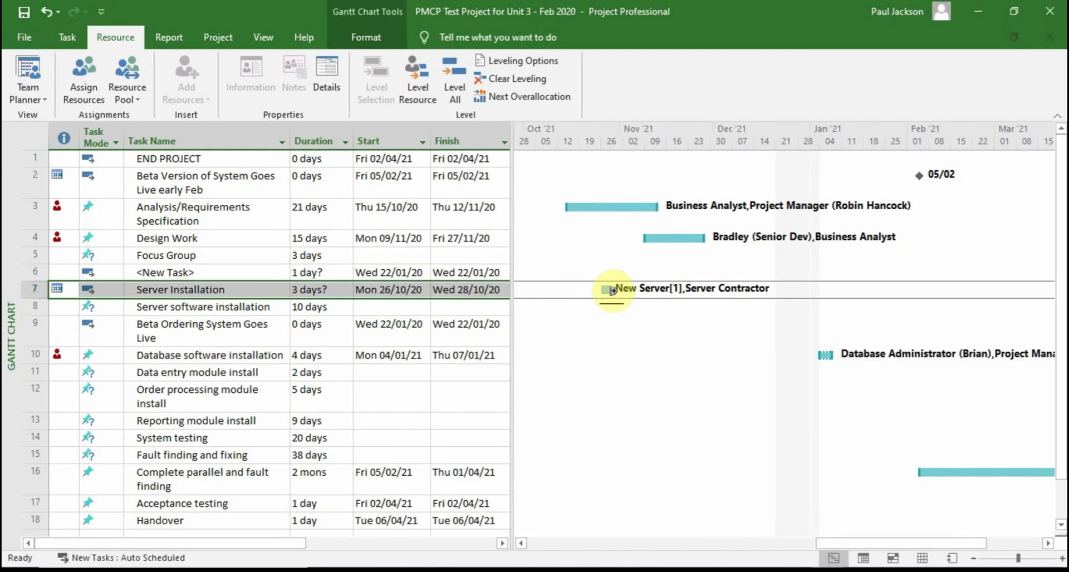
mouse_move(611, 293)
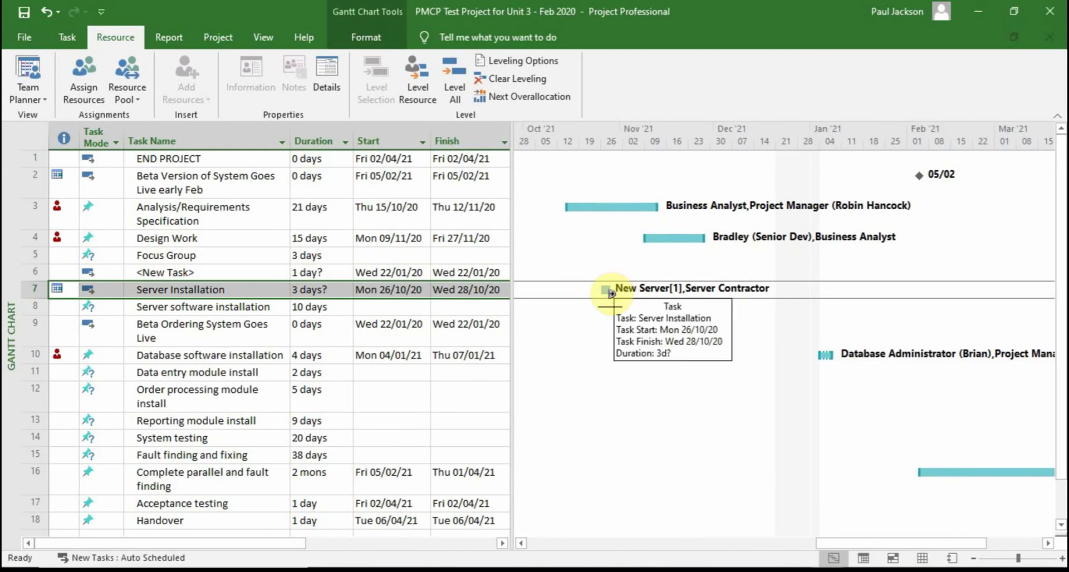